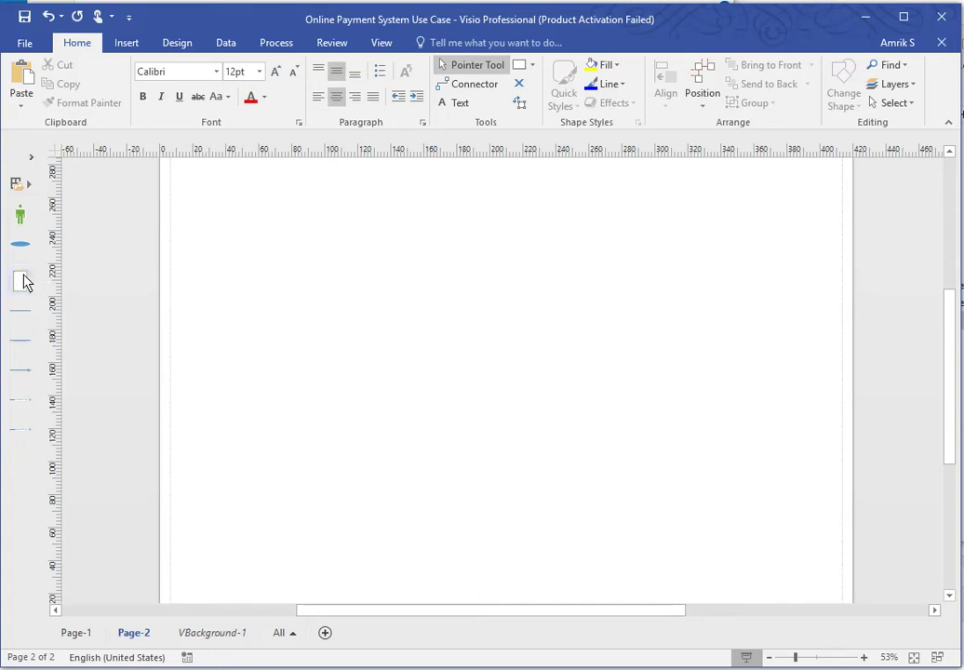
# Place a boundary container, resize it to 190 × 232.5 mm and shift it up-left
pyautogui.moveTo(25, 283); pyautogui.dragTo(396, 290)
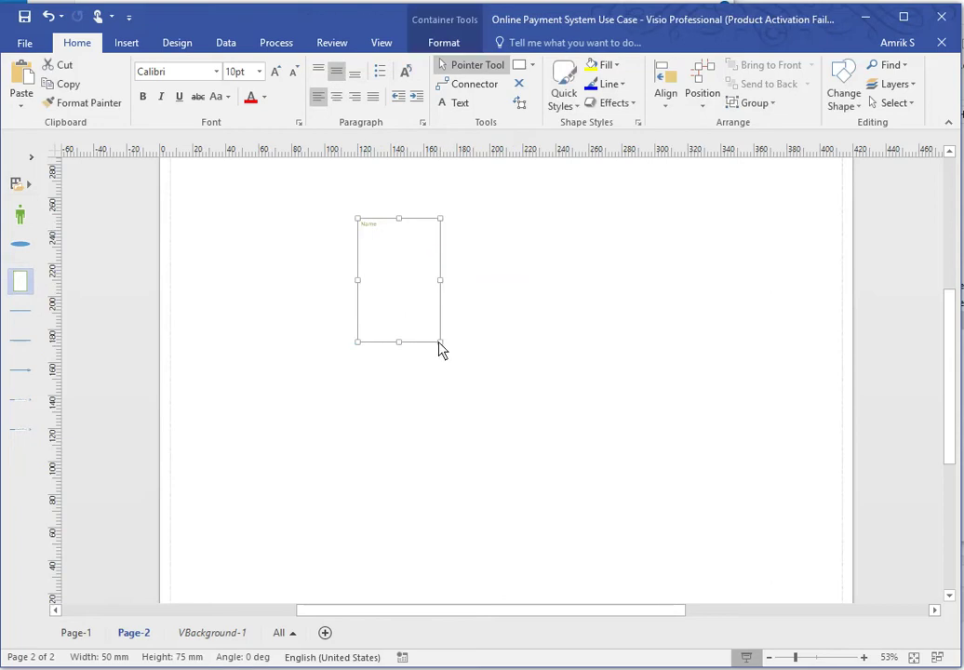
pyautogui.moveTo(440, 343); pyautogui.dragTo(610, 458)
pyautogui.moveTo(613, 408); pyautogui.dragTo(669, 400)
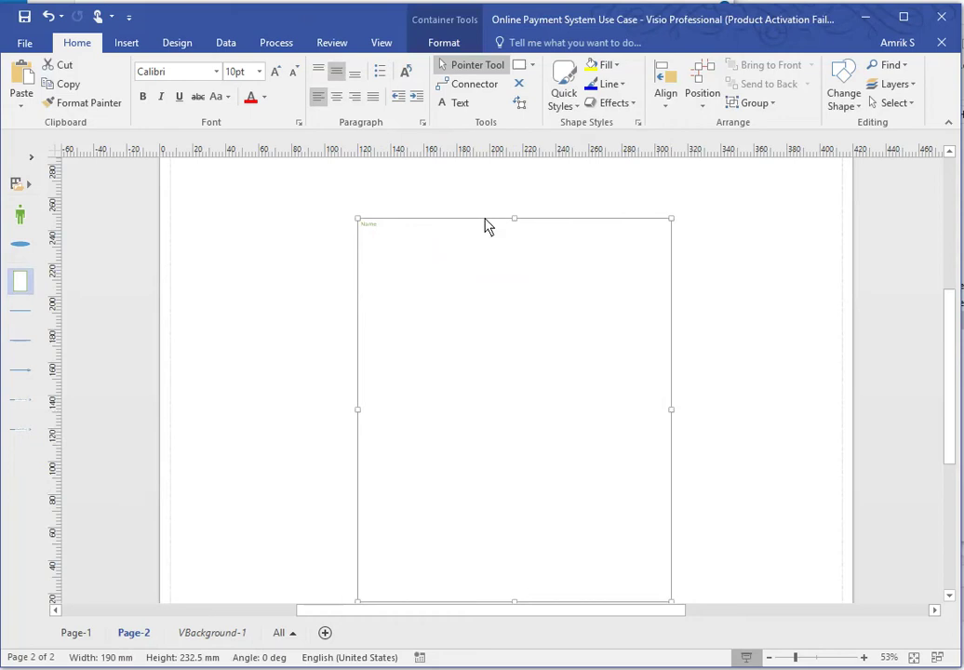
pyautogui.moveTo(487, 221); pyautogui.dragTo(462, 203)
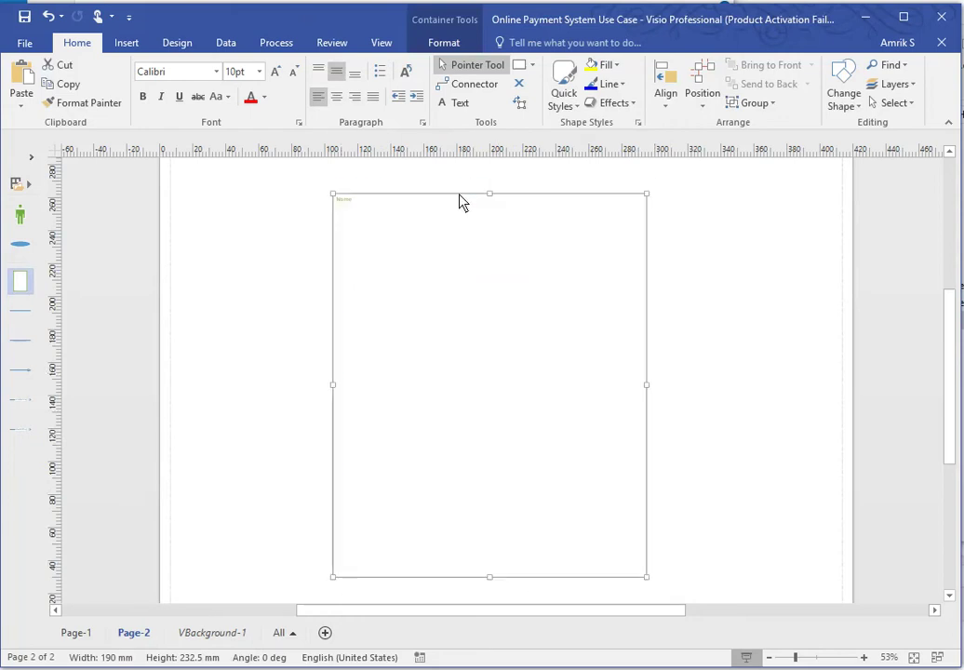
# Change the boundary container's title from Name to 'ATM Use Case'
pyautogui.doubleClick(347, 205)
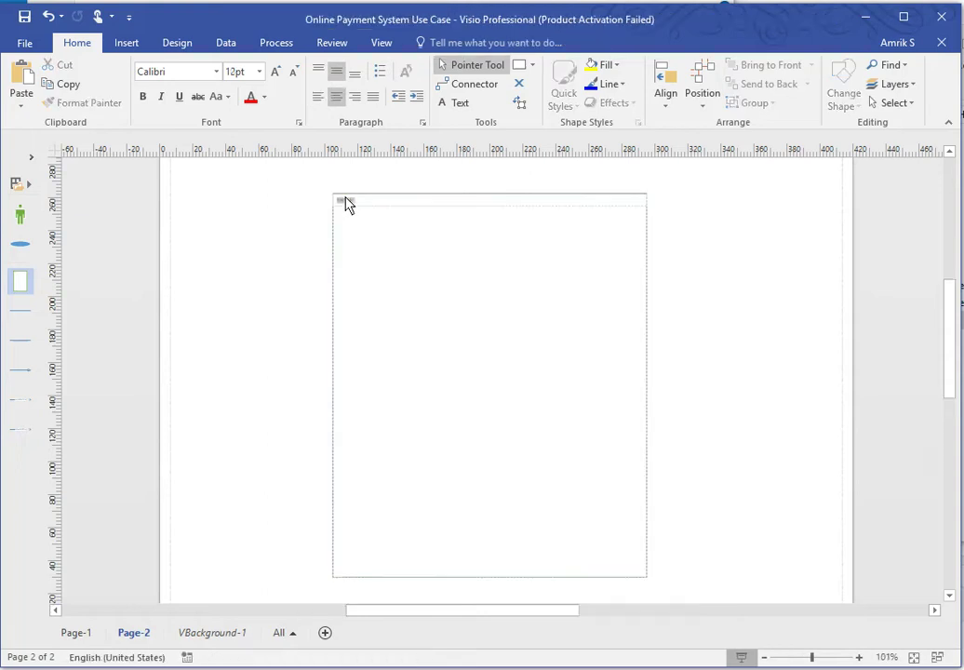
pyautogui.write('AT')
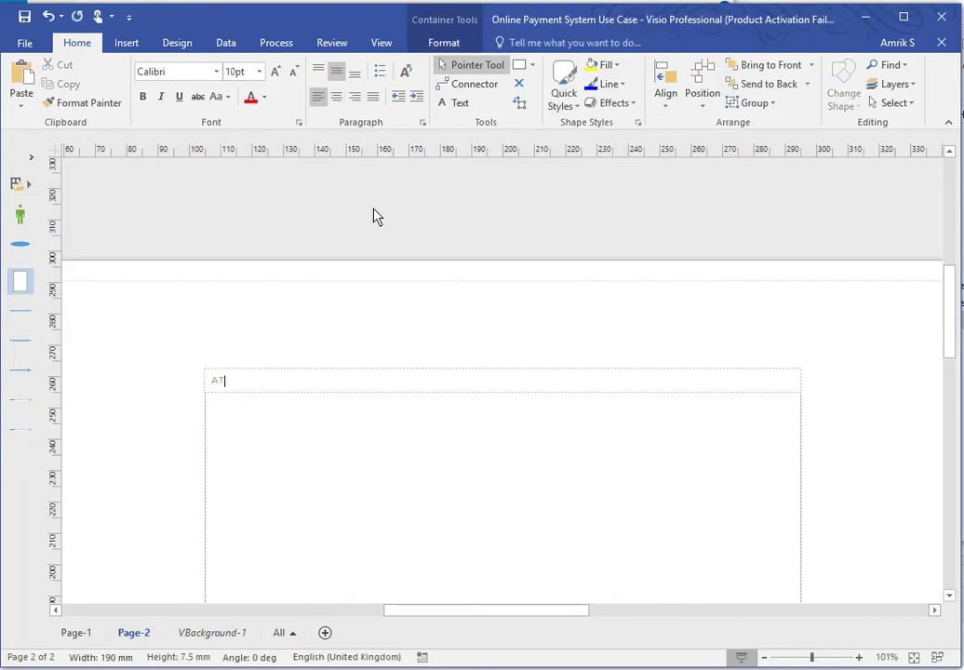
pyautogui.write('M Use Case')
pyautogui.moveTo(946, 312); pyautogui.dragTo(940, 346)
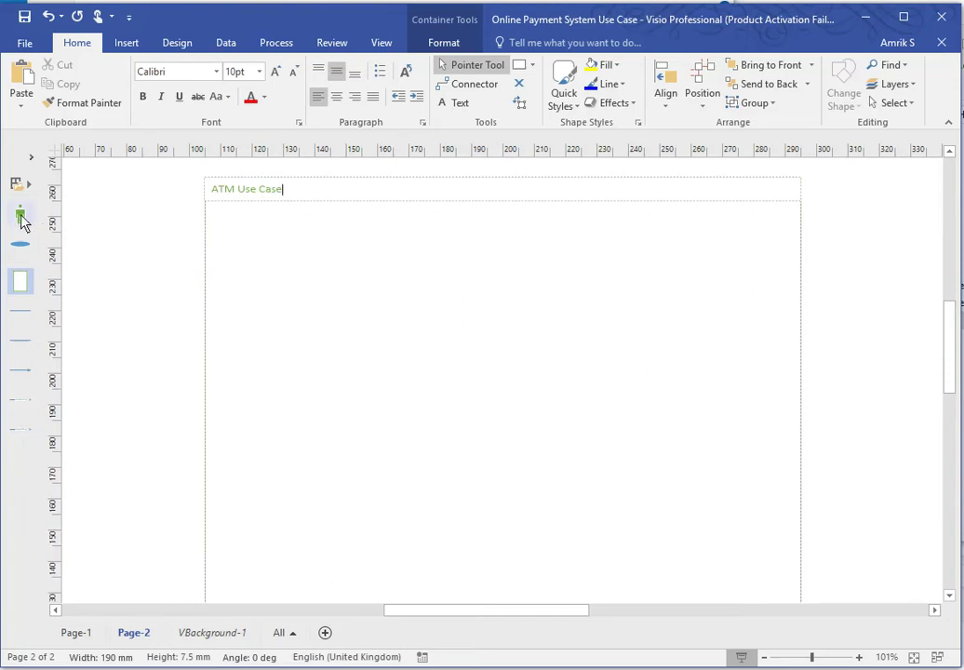
# Place four actor figures: three down the left of the boundary, one on the right
pyautogui.moveTo(20, 215); pyautogui.dragTo(137, 338)
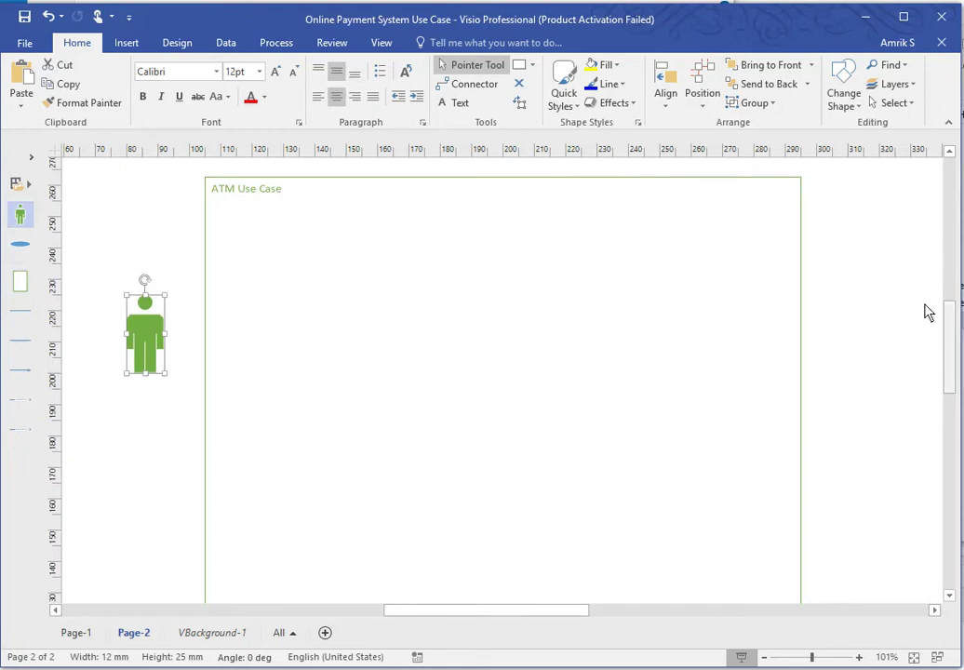
pyautogui.moveTo(949, 338); pyautogui.dragTo(951, 363)
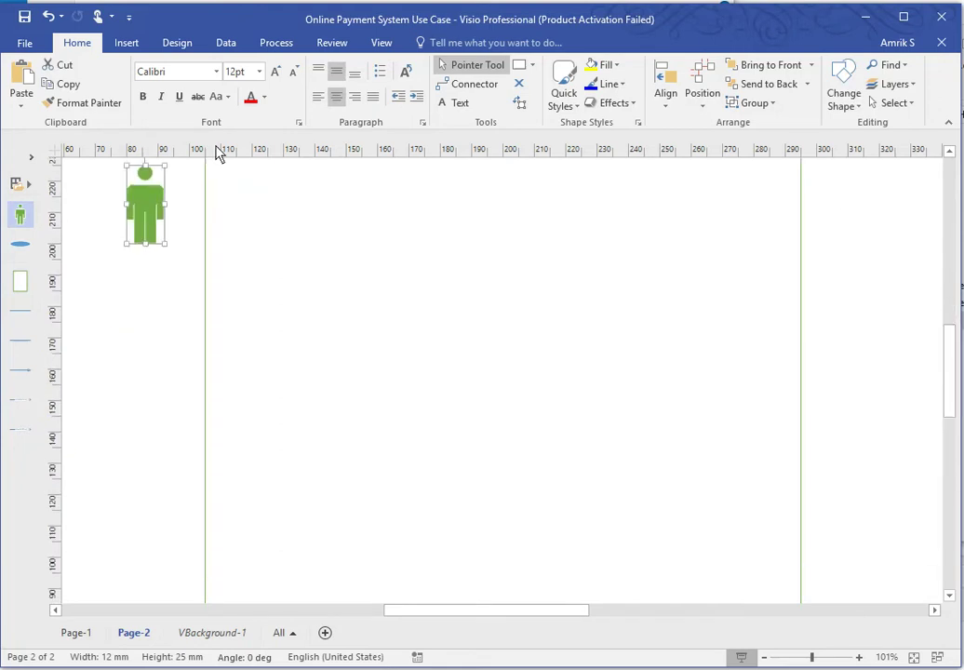
pyautogui.moveTo(25, 217); pyautogui.dragTo(151, 389)
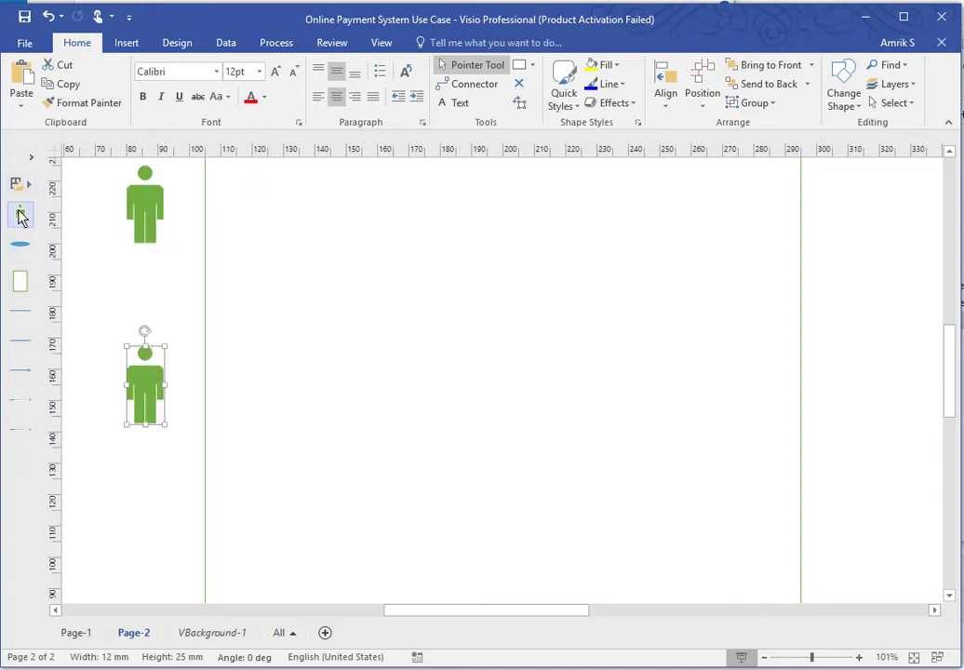
pyautogui.moveTo(21, 215); pyautogui.dragTo(145, 503)
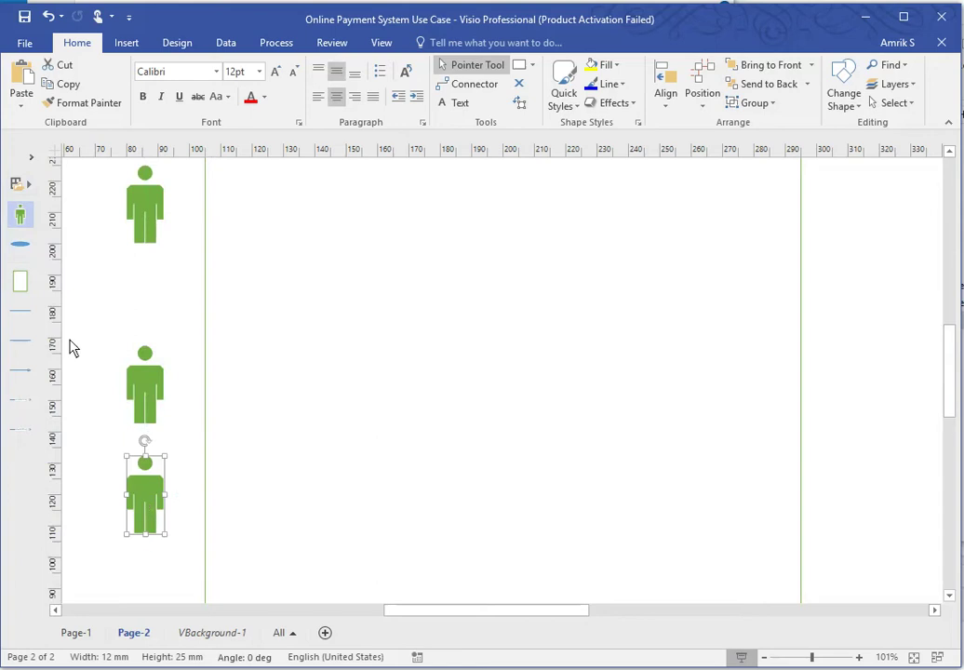
pyautogui.moveTo(22, 215); pyautogui.dragTo(844, 216)
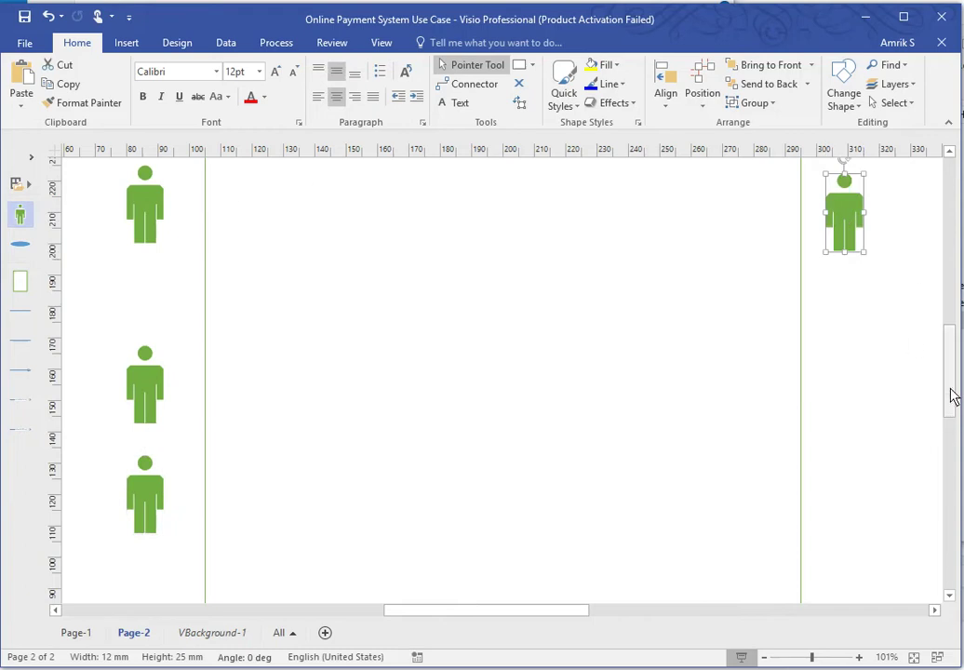
pyautogui.moveTo(951, 393); pyautogui.dragTo(949, 374)
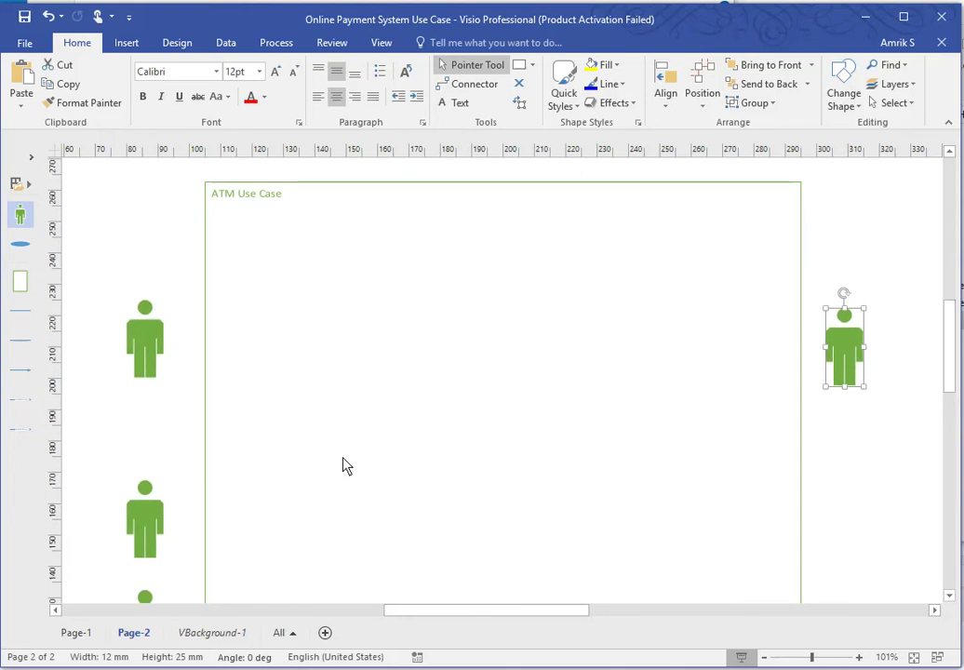
# Label the upper-left actor 'Customer' and the right-hand actor 'Bank System'
pyautogui.click(149, 383)
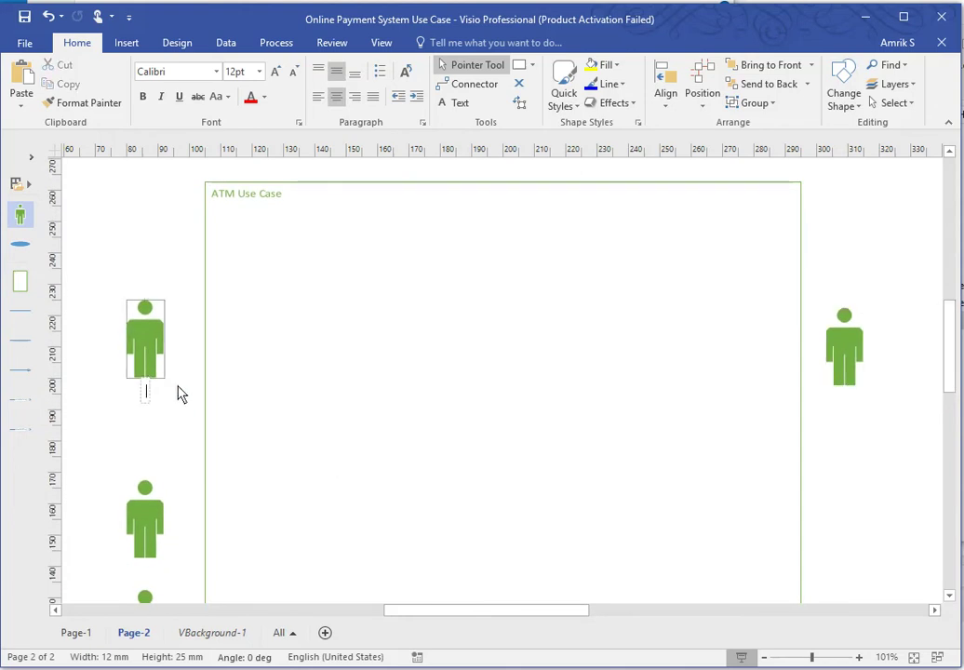
pyautogui.write('Customer')
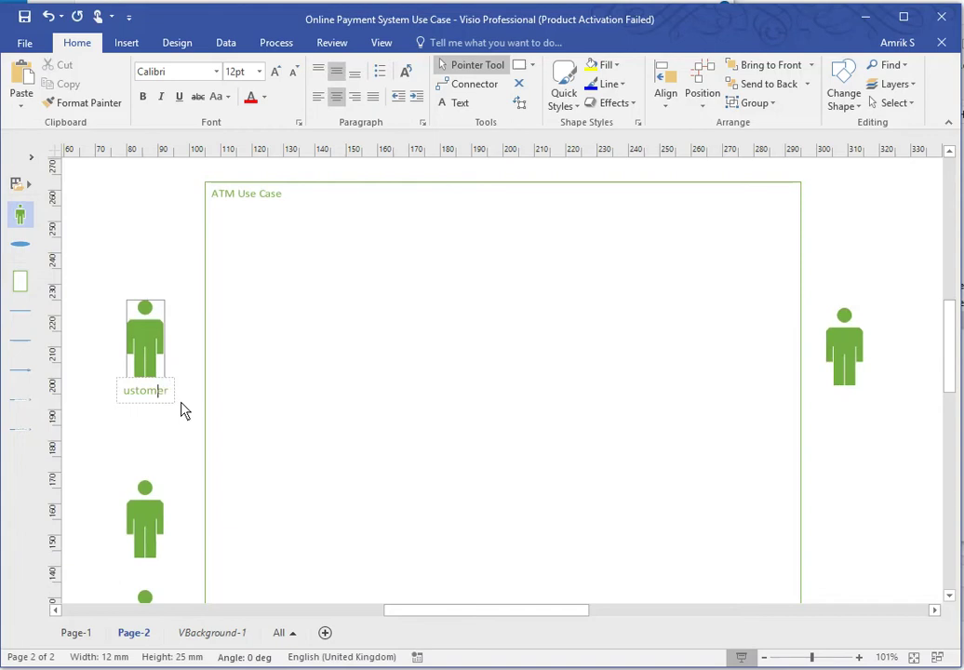
pyautogui.click(745, 367)
pyautogui.click(842, 357)
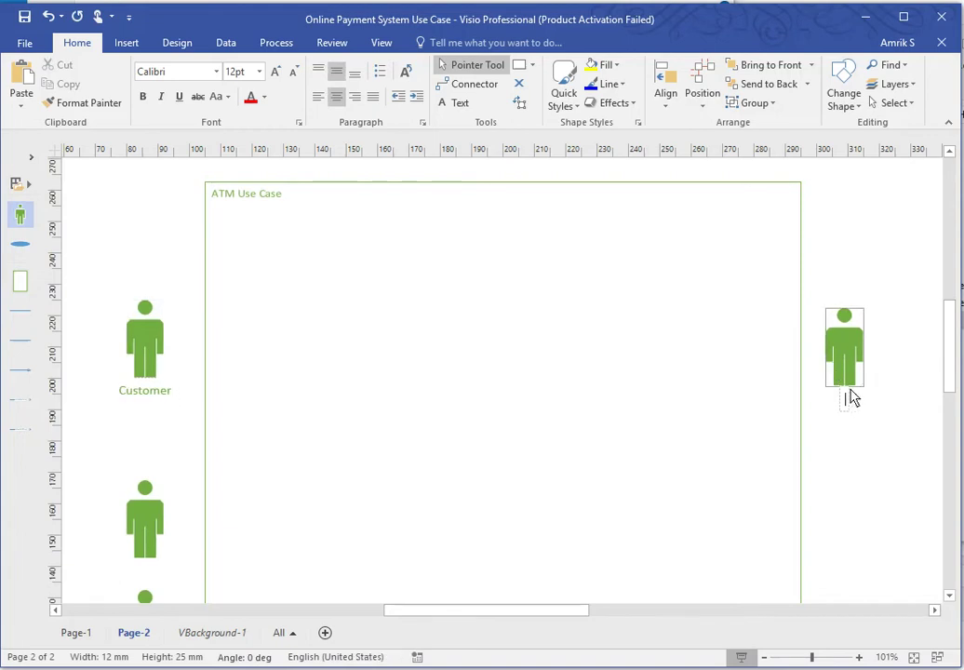
pyautogui.write('Ba')
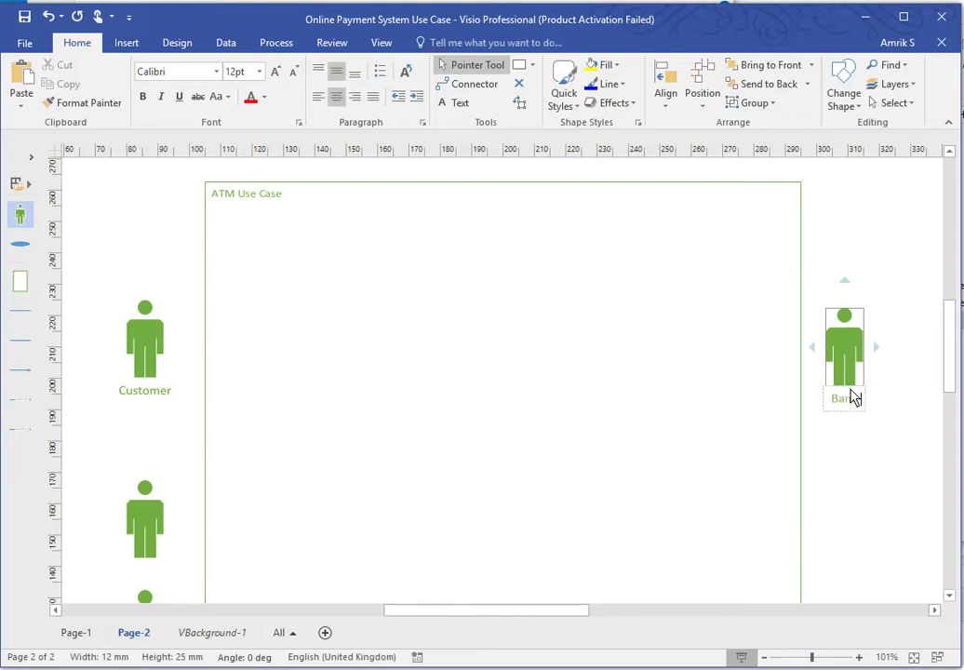
pyautogui.write('nk')
pyautogui.write('ers')
pyautogui.write('tem')
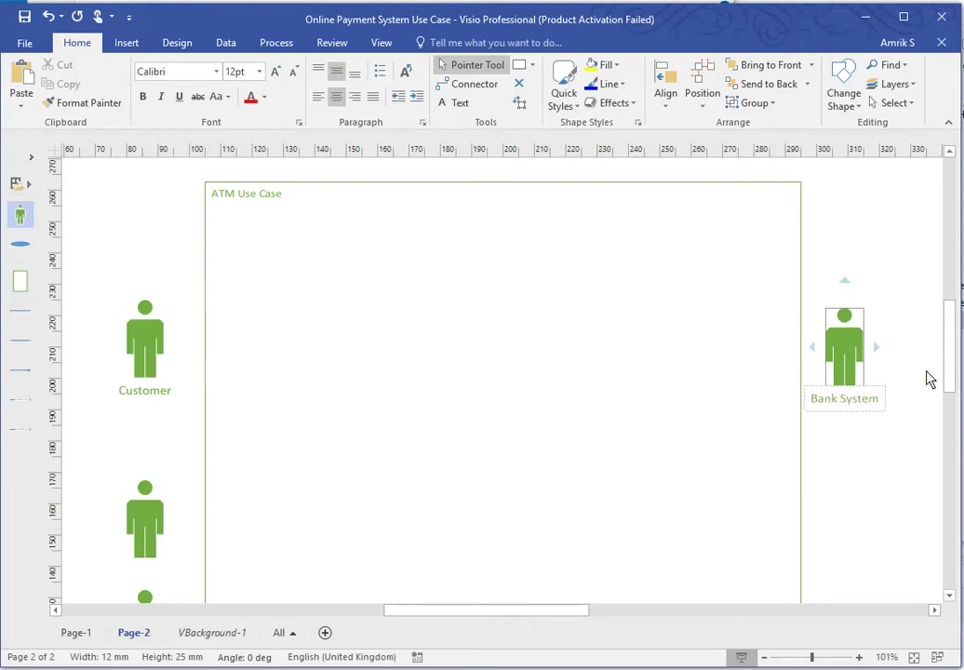
pyautogui.moveTo(954, 366); pyautogui.dragTo(957, 406)
# Label the remaining left actors 'Maintenance' and 'Stacker'
pyautogui.click(145, 339)
pyautogui.moveTo(145, 338)
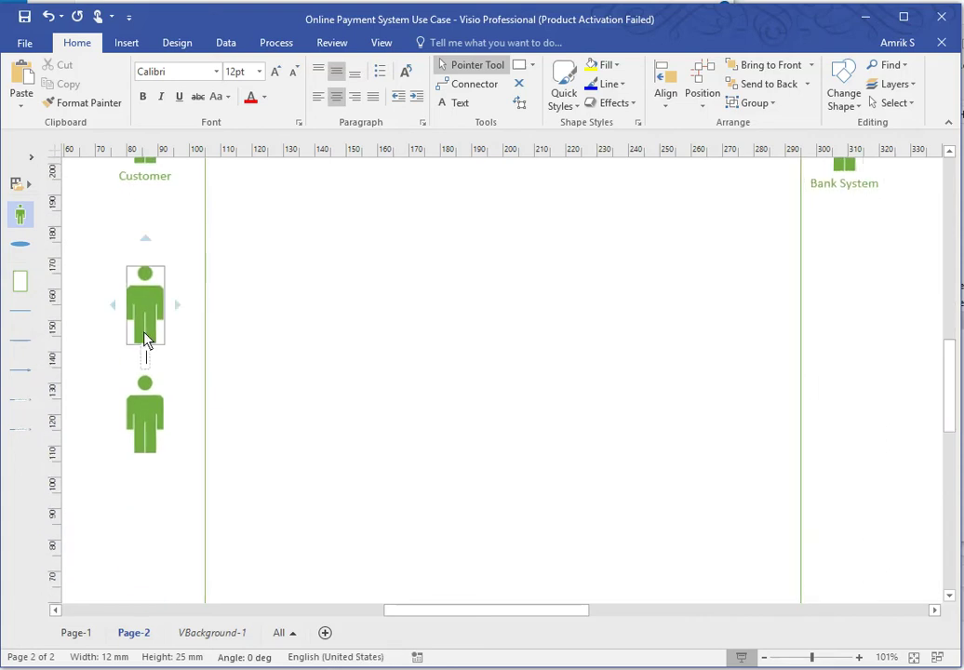
pyautogui.write('Maintenance')
pyautogui.click(143, 443)
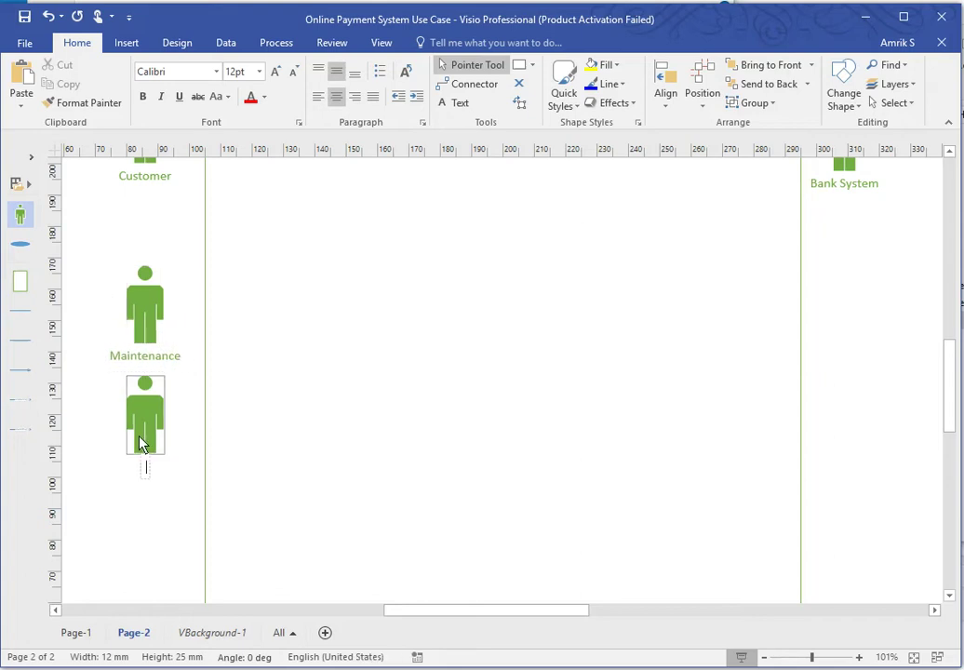
pyautogui.write('Stacker')
pyautogui.moveTo(949, 392)
pyautogui.mouseDown()
pyautogui.moveTo(950, 286)
pyautogui.moveTo(951, 346)
pyautogui.mouseUp()
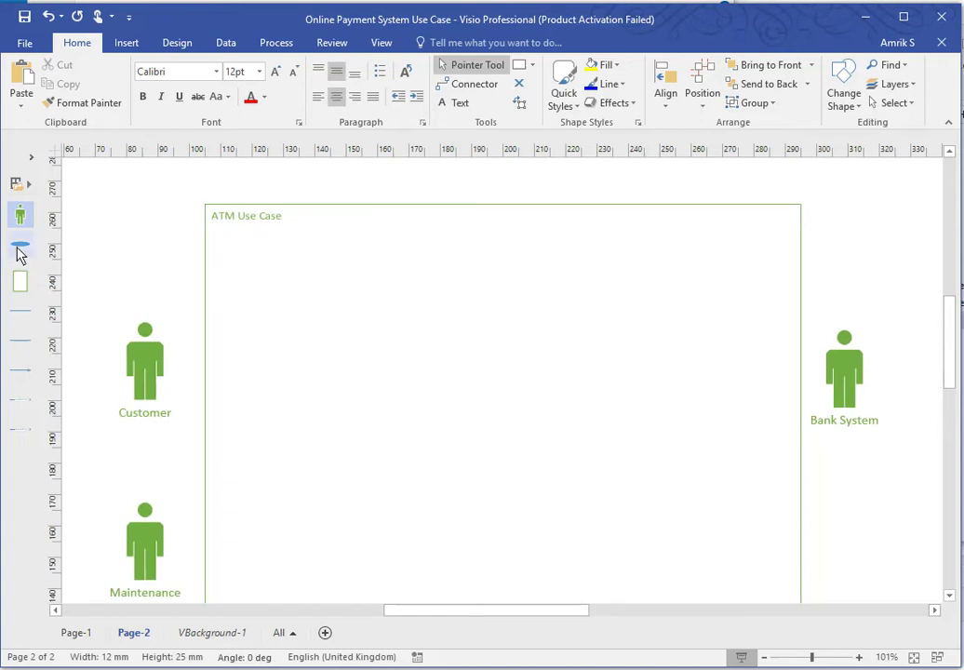
# Add a use-case oval inside the boundary labelled 'Withdraw Cash'
pyautogui.moveTo(16, 249); pyautogui.dragTo(391, 275)
pyautogui.press('Escape')
pyautogui.doubleClick(376, 281)
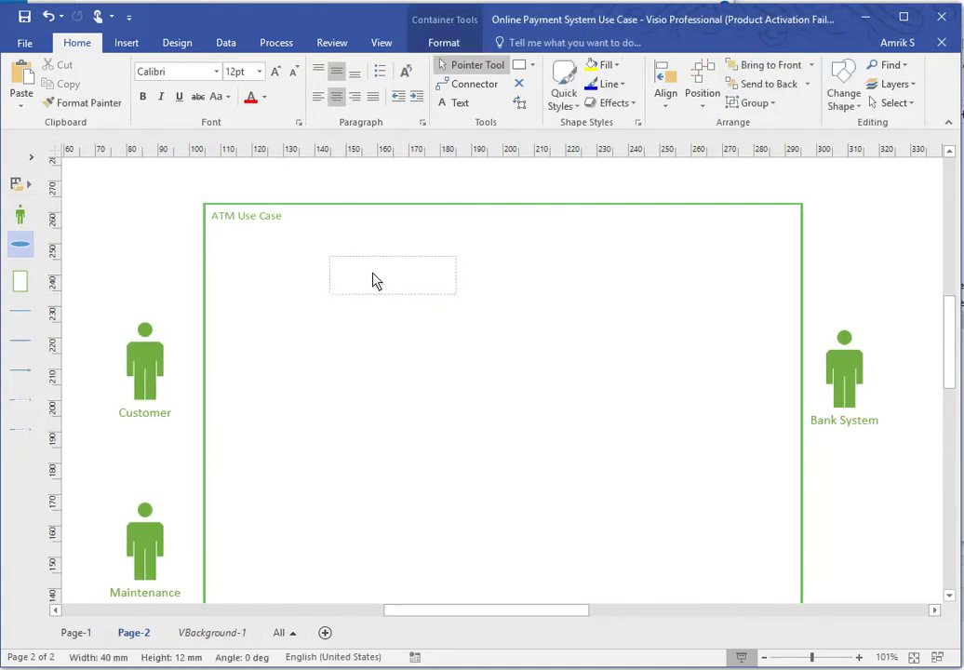
pyautogui.write('With')
pyautogui.write('draw ')
pyautogui.write('Caase')
pyautogui.press('BackSpace')
pyautogui.press('BackSpace')
pyautogui.press('BackSpace')
pyautogui.write('sh')
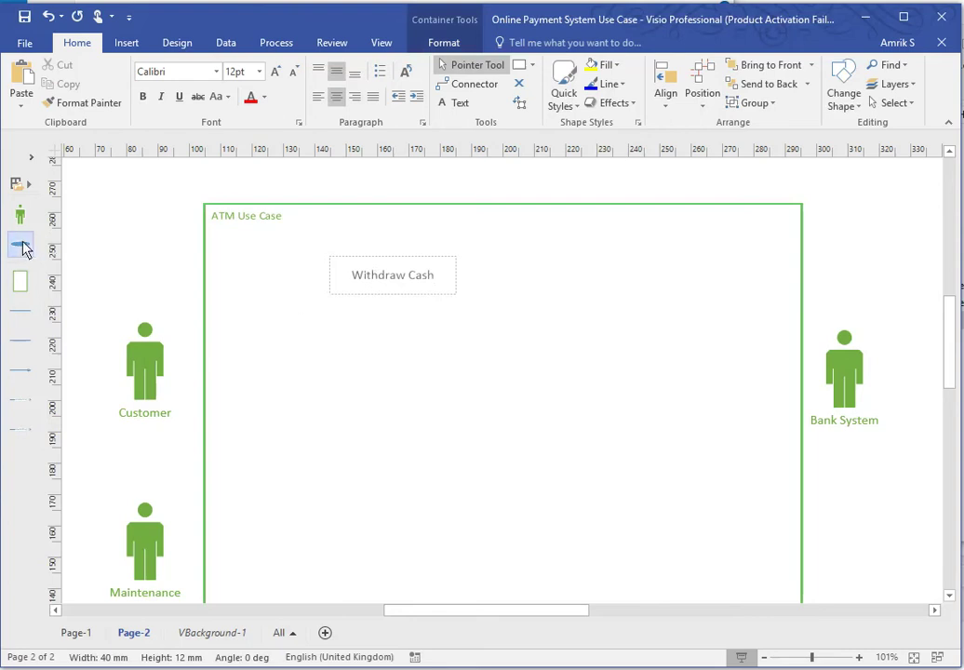
# Add a second oval below it labelled 'Desposit'
pyautogui.moveTo(21, 244); pyautogui.dragTo(389, 335)
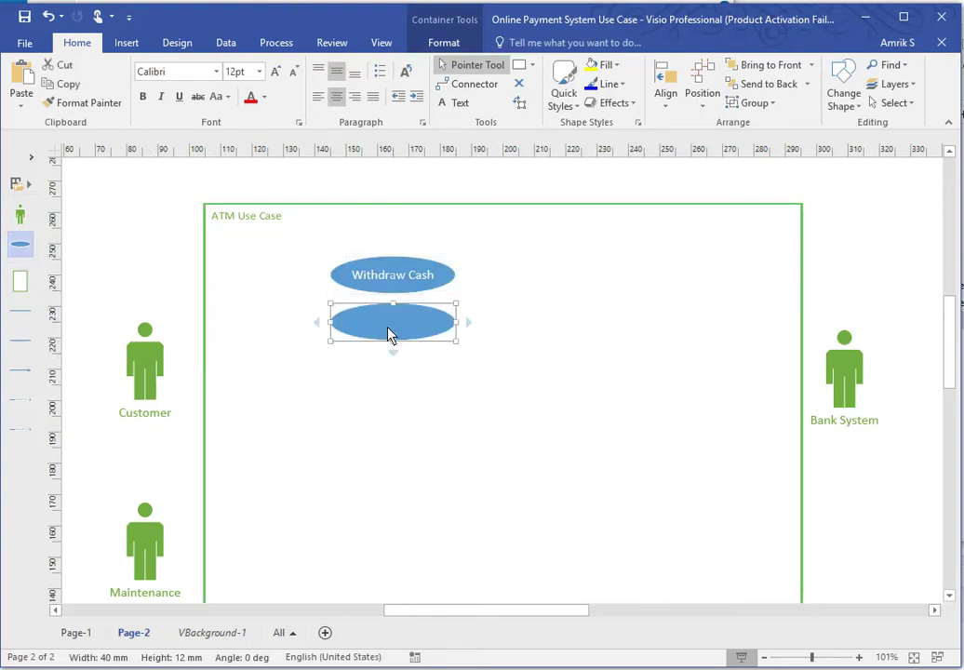
pyautogui.doubleClick(389, 335)
pyautogui.write('Desposit')
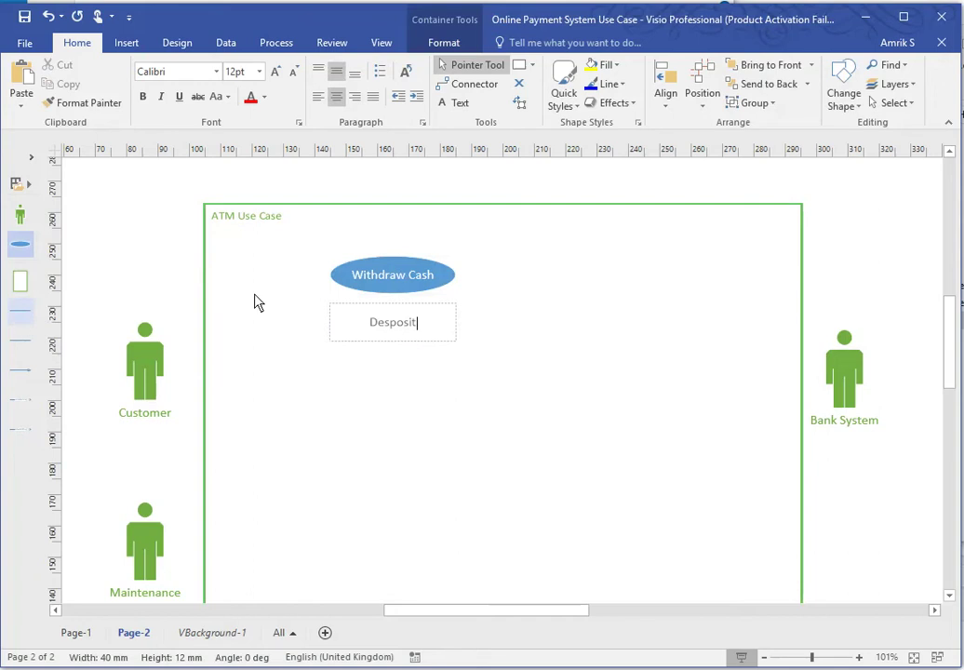
pyautogui.click(394, 402)
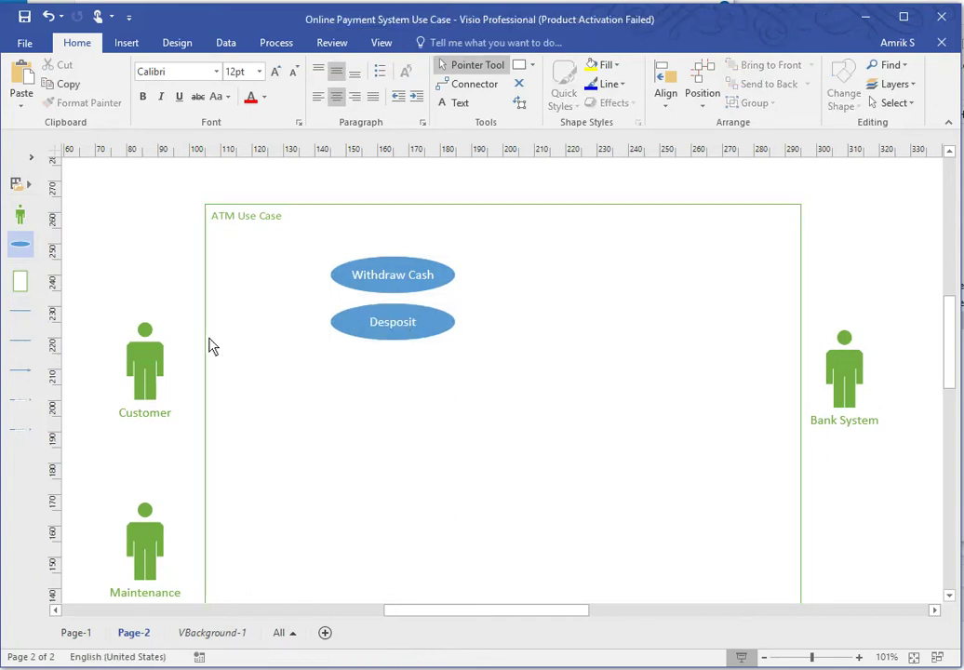
# Add 'Balance' and 'Print Mini Statement' ovals below Desposit and link Customer to Withdraw Cash
pyautogui.moveTo(19, 245); pyautogui.dragTo(392, 376)
pyautogui.doubleClick(378, 382)
pyautogui.write('Ba')
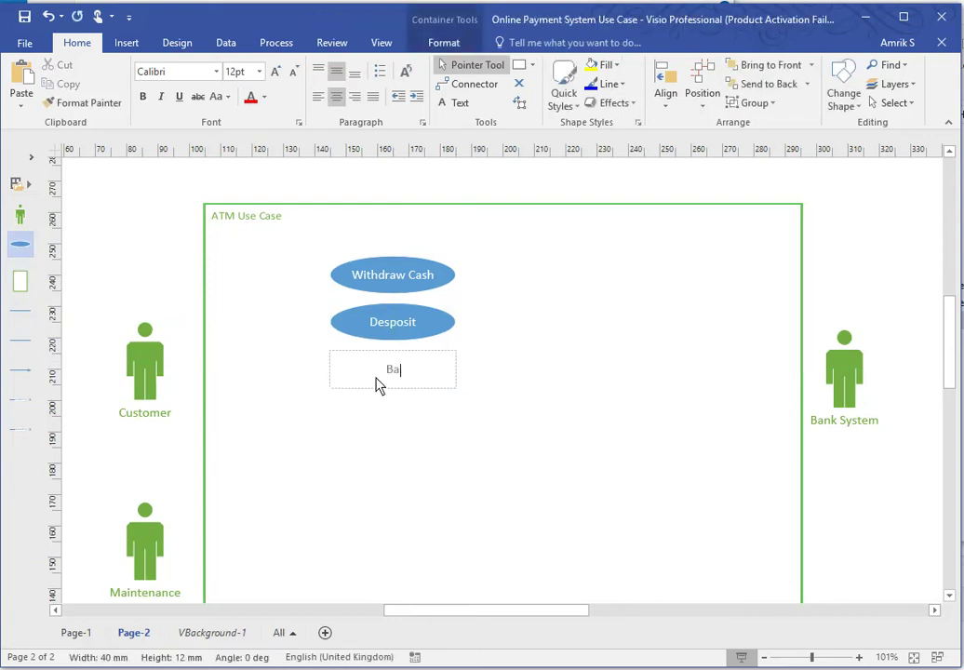
pyautogui.write('lance')
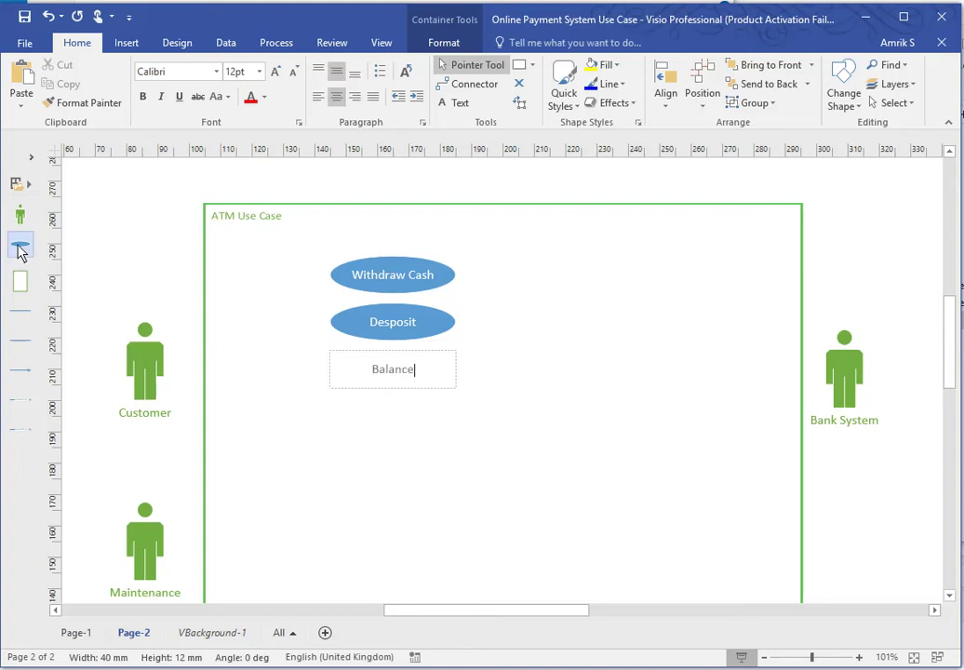
pyautogui.moveTo(19, 247); pyautogui.dragTo(392, 429)
pyautogui.doubleClick(391, 429)
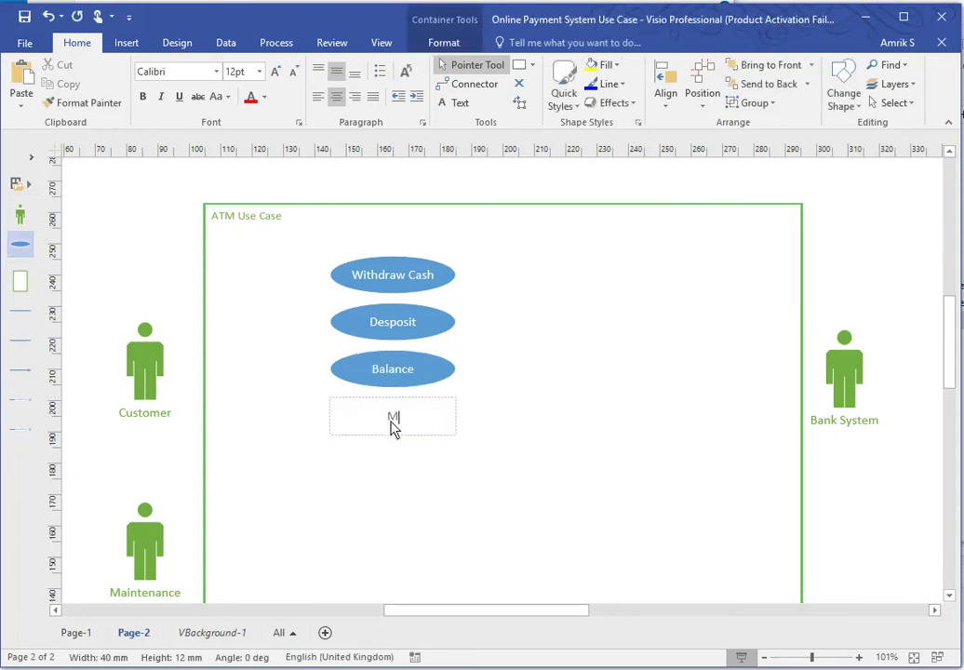
pyautogui.write('Print Mini Statement')
pyautogui.click(586, 465)
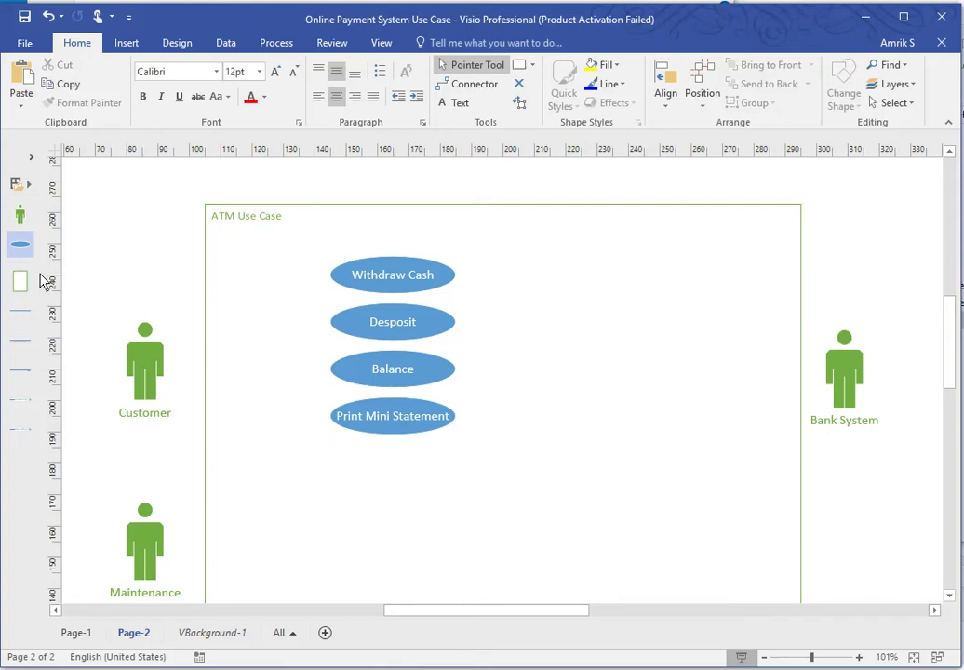
pyautogui.moveTo(23, 317); pyautogui.dragTo(167, 384)
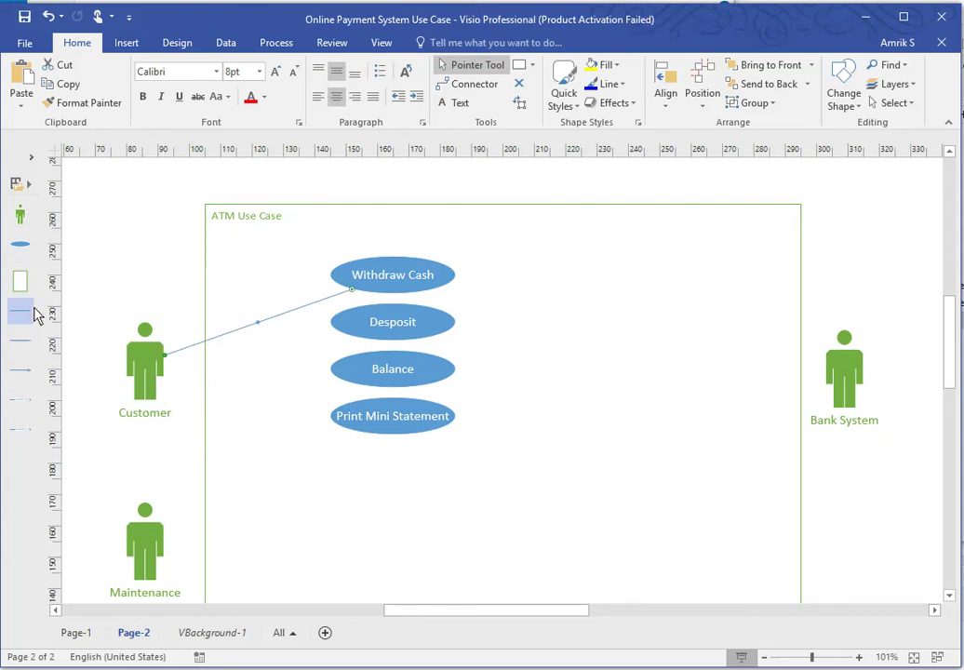
# Draw lines from Customer to the Desposit, Balance and Print Mini Statement ovals
pyautogui.moveTo(30, 316); pyautogui.dragTo(274, 335)
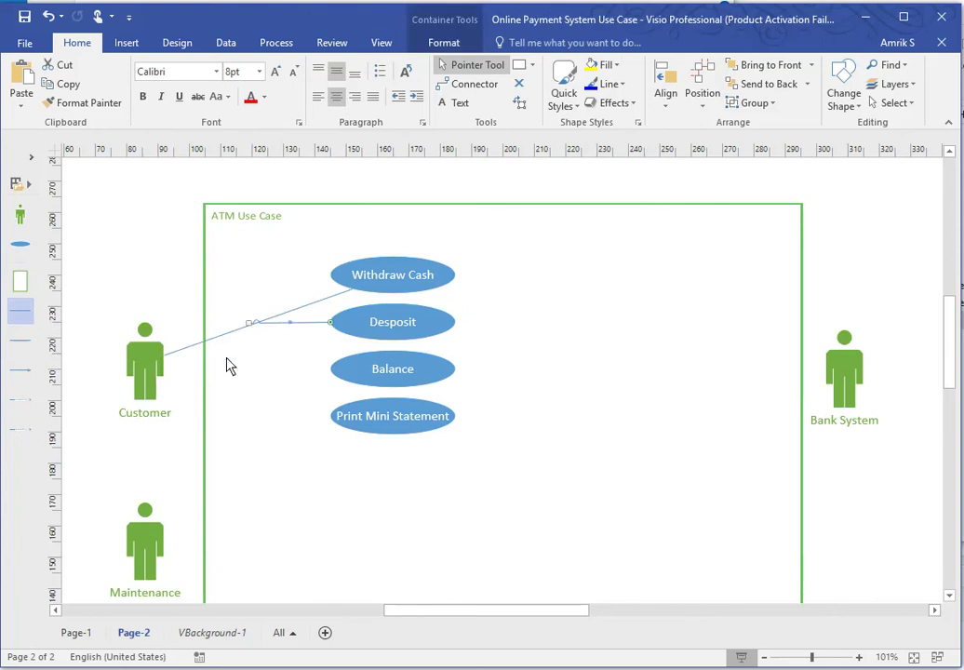
pyautogui.moveTo(189, 396); pyautogui.dragTo(142, 394)
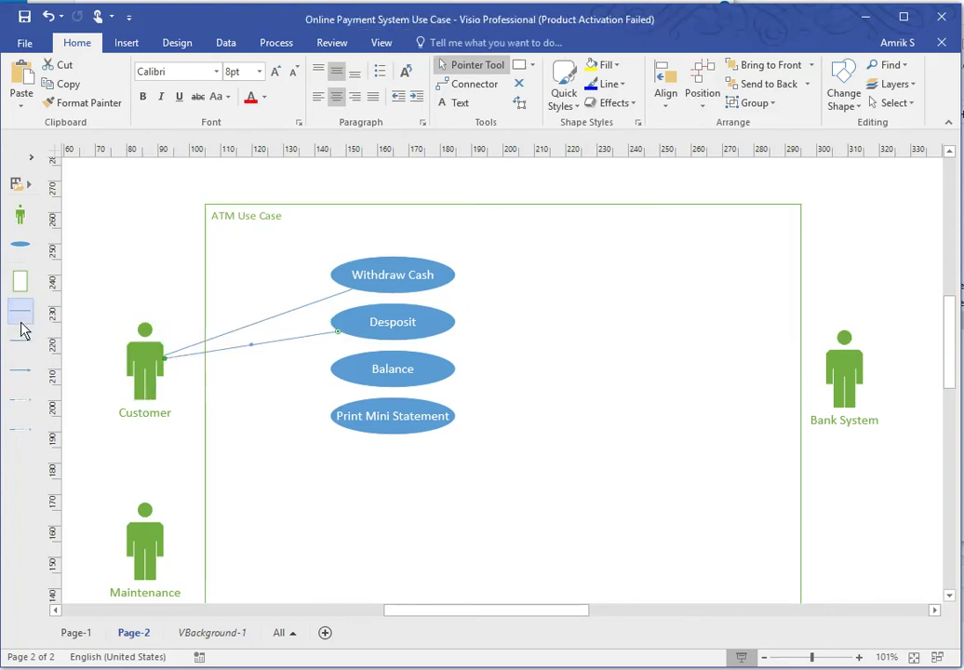
pyautogui.moveTo(22, 323); pyautogui.dragTo(163, 366)
pyautogui.moveTo(25, 321); pyautogui.dragTo(164, 368)
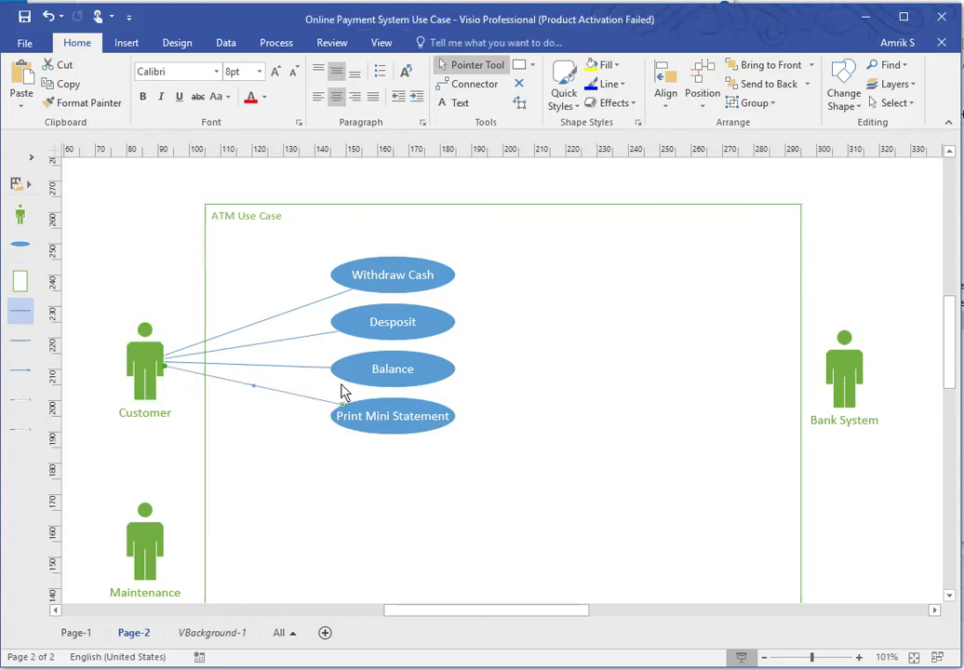
pyautogui.click(662, 352)
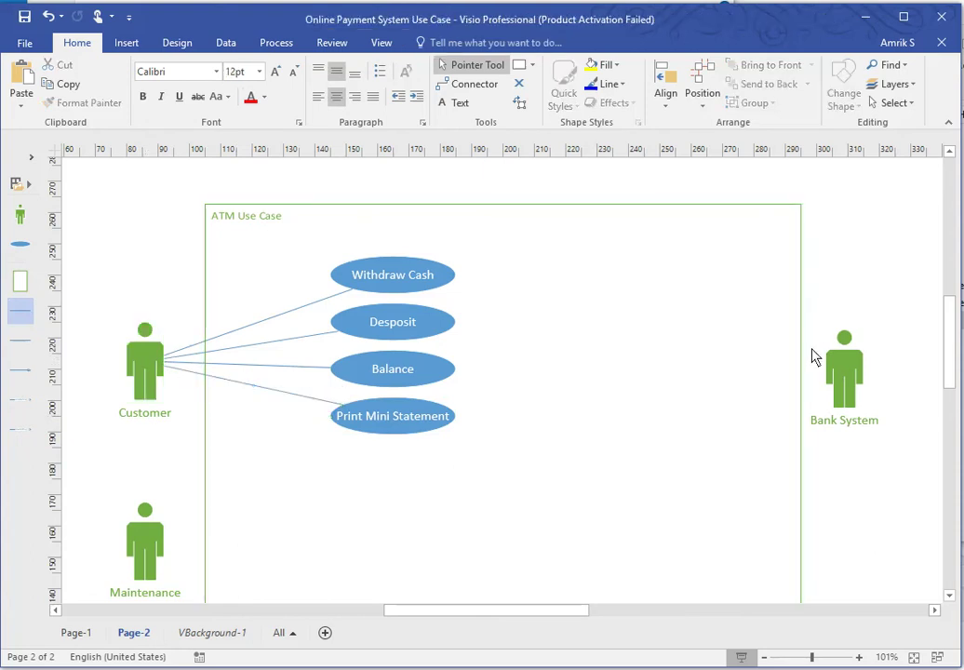
pyautogui.moveTo(819, 357)
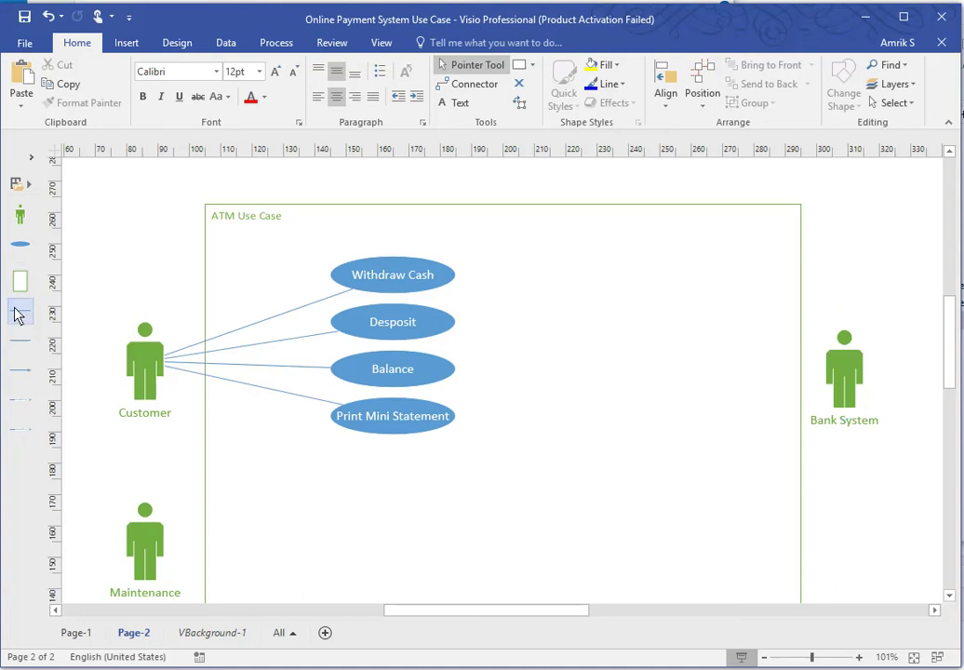
# Draw four lines from Bank System to Withdraw Cash, Desposit, Balance and Print Mini Statement
pyautogui.moveTo(17, 311); pyautogui.dragTo(827, 371)
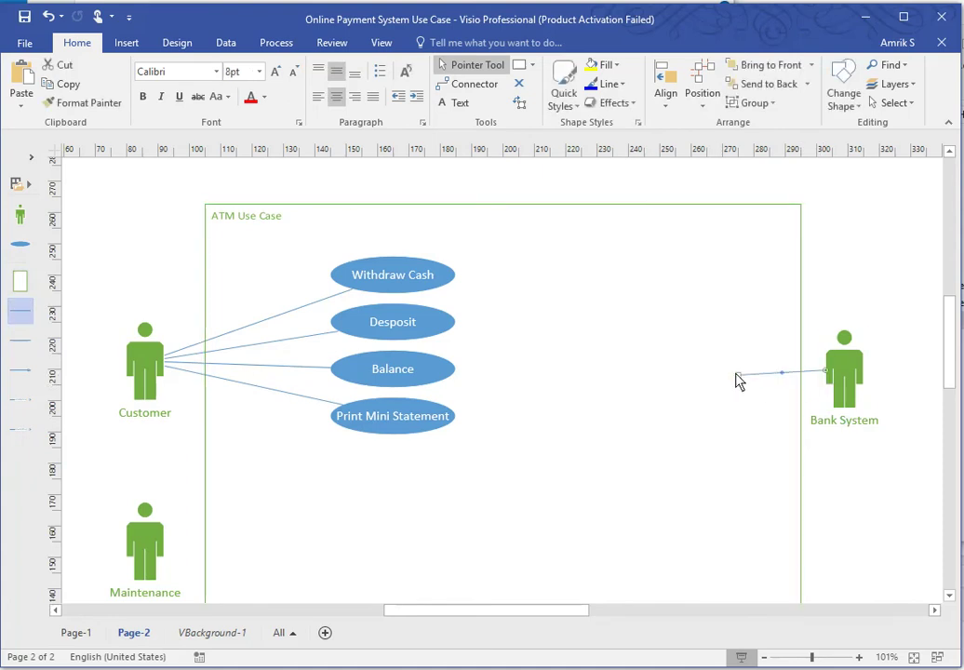
pyautogui.moveTo(736, 376); pyautogui.dragTo(459, 282)
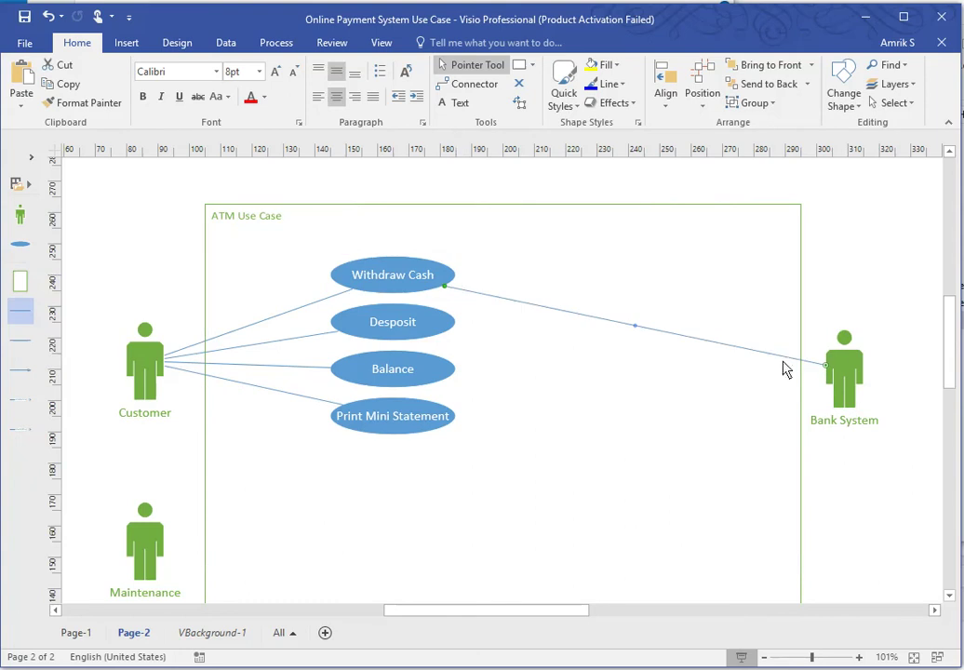
pyautogui.click(730, 341)
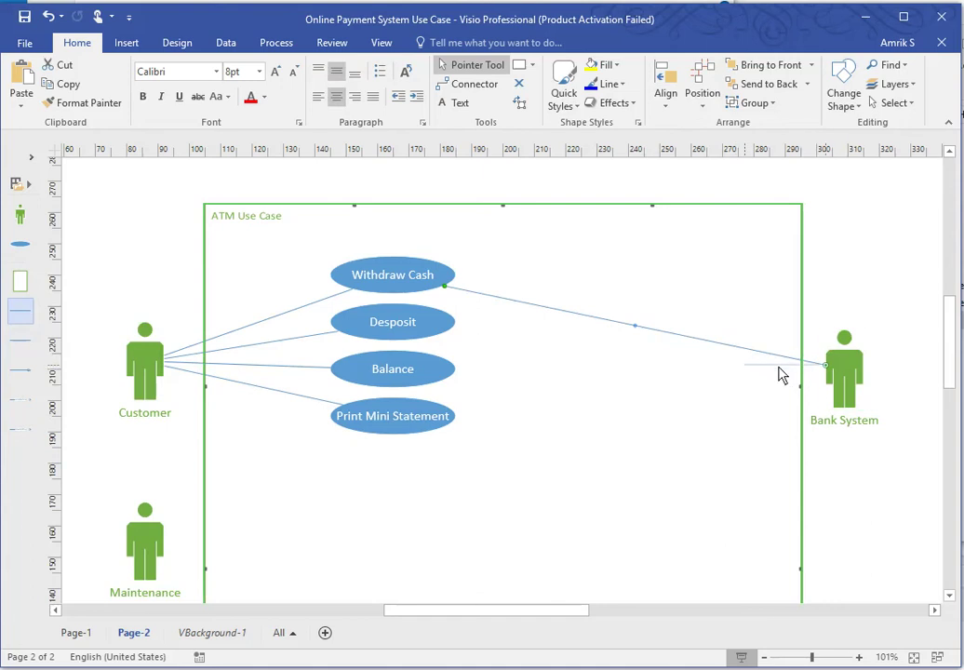
pyautogui.click(778, 369)
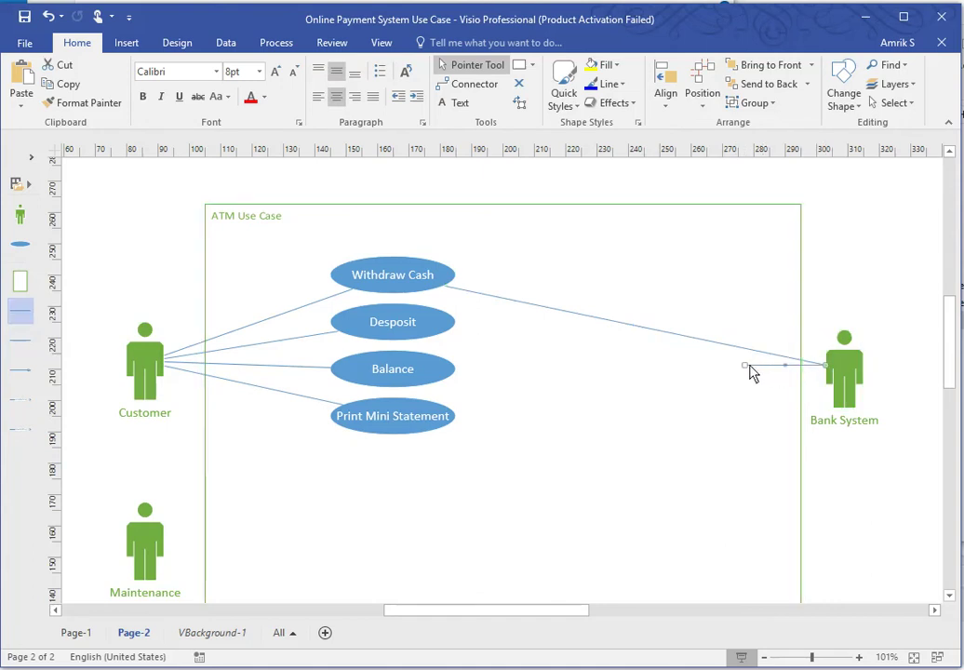
pyautogui.moveTo(747, 365); pyautogui.dragTo(460, 323)
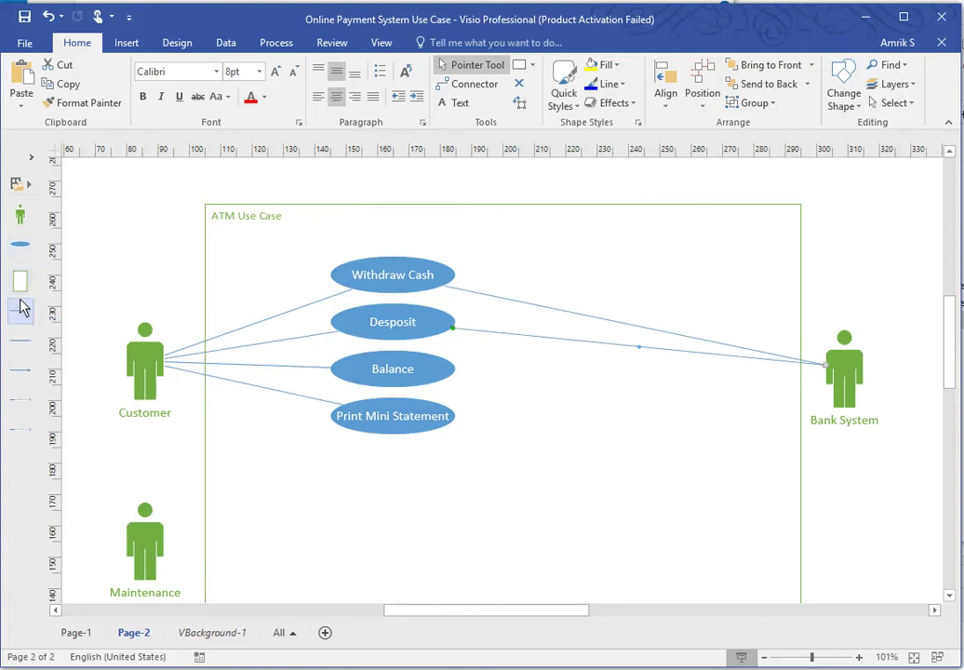
pyautogui.moveTo(23, 309); pyautogui.dragTo(453, 372)
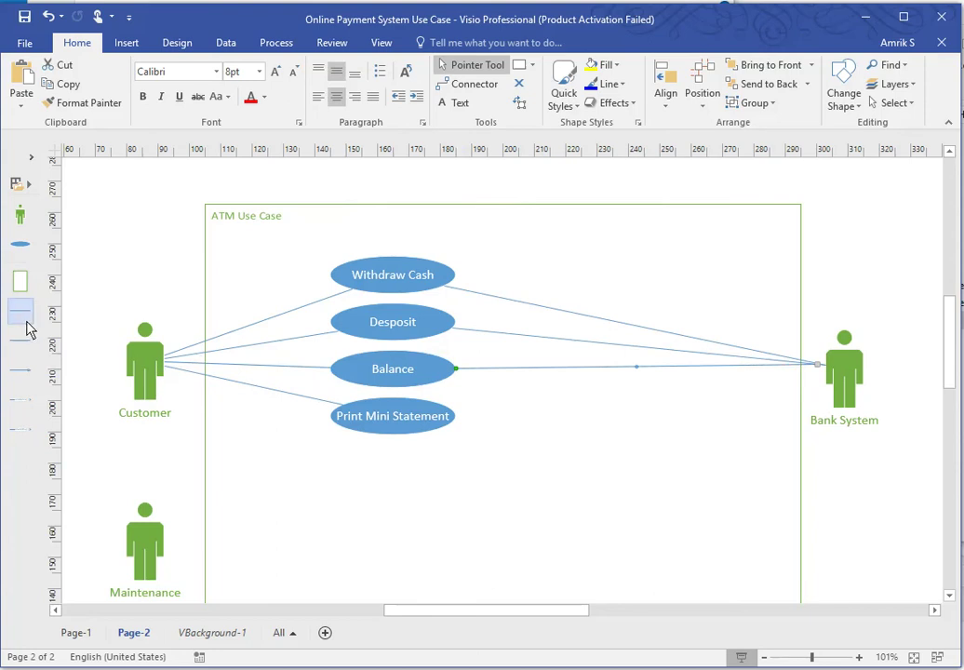
pyautogui.moveTo(27, 323); pyautogui.dragTo(457, 430)
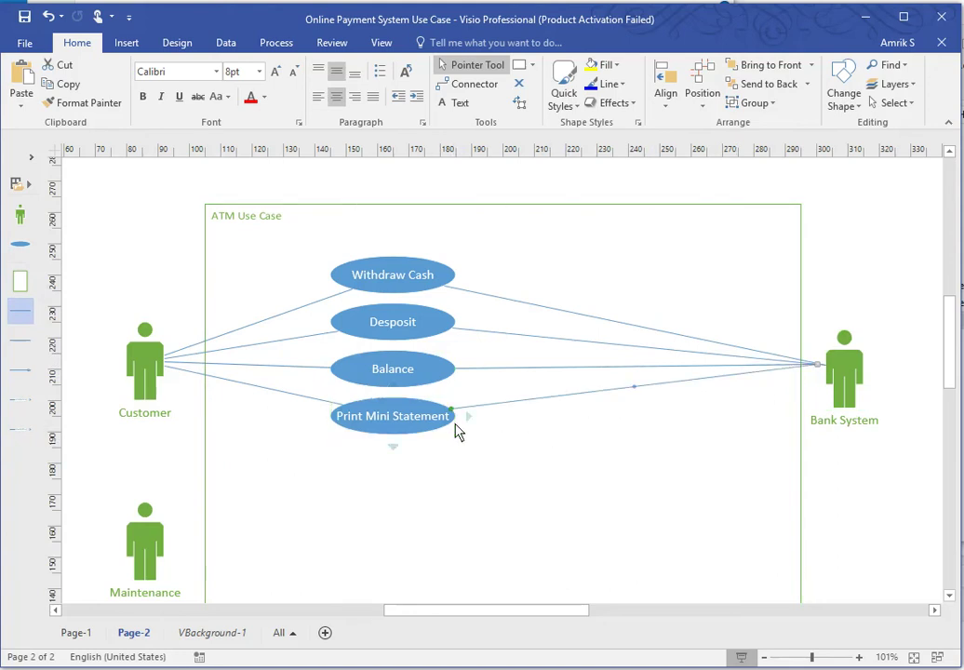
pyautogui.moveTo(961, 339)
pyautogui.mouseDown()
pyautogui.moveTo(959, 328)
pyautogui.moveTo(960, 369)
pyautogui.mouseUp()
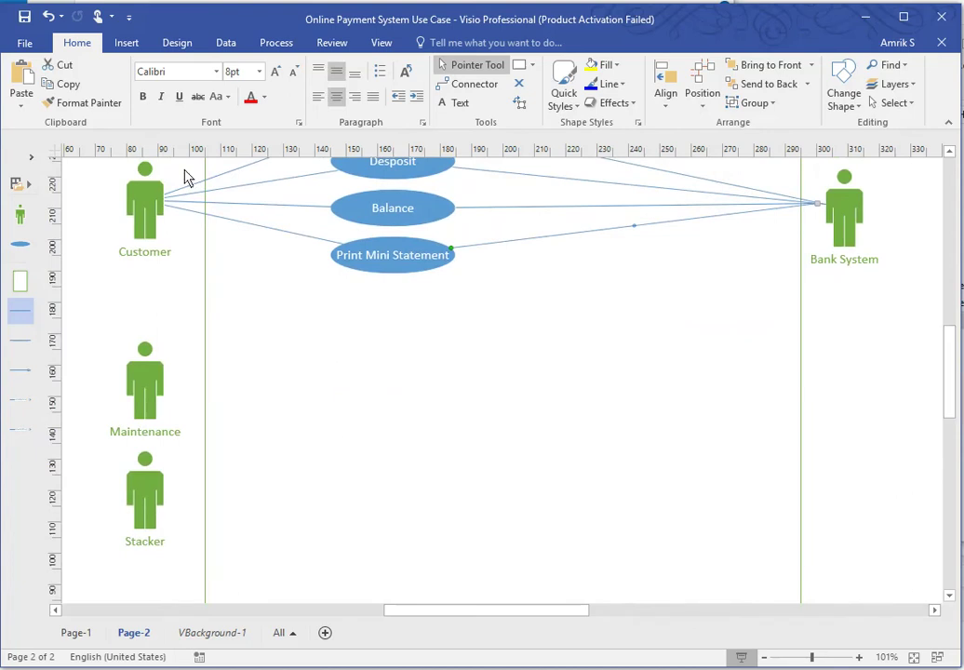
# Add a 'Perform Routine check' oval and connect it to Maintenance with a line
pyautogui.moveTo(20, 243); pyautogui.dragTo(384, 362)
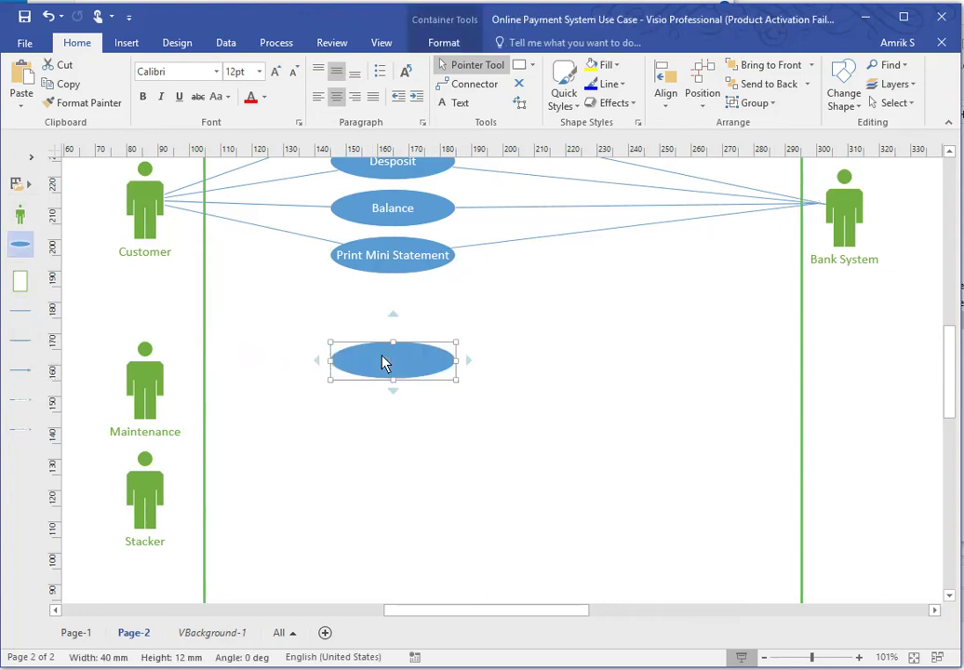
pyautogui.doubleClick(383, 363)
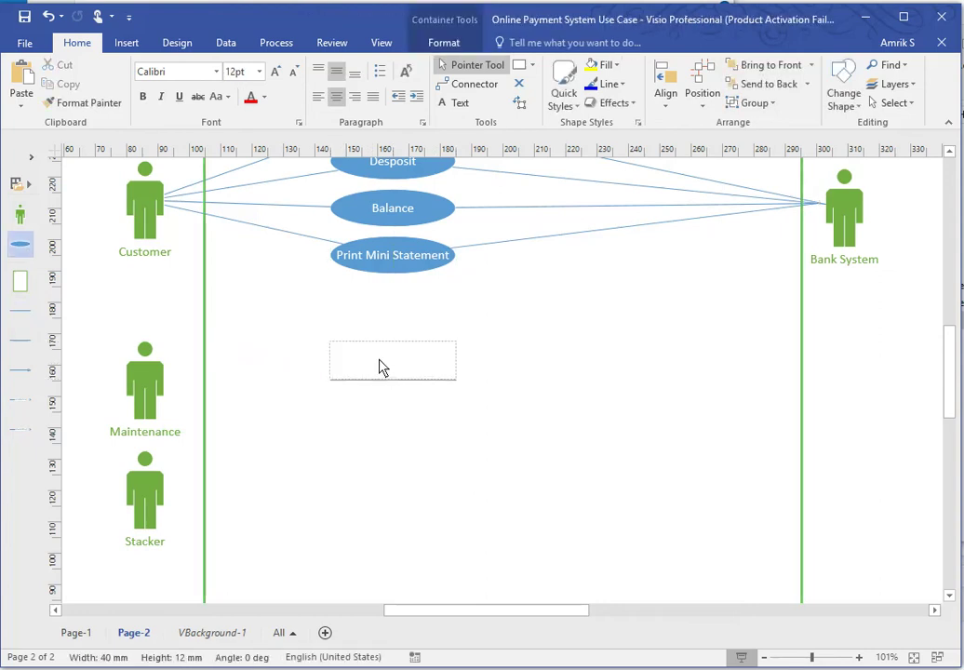
pyautogui.write('Perform Rout')
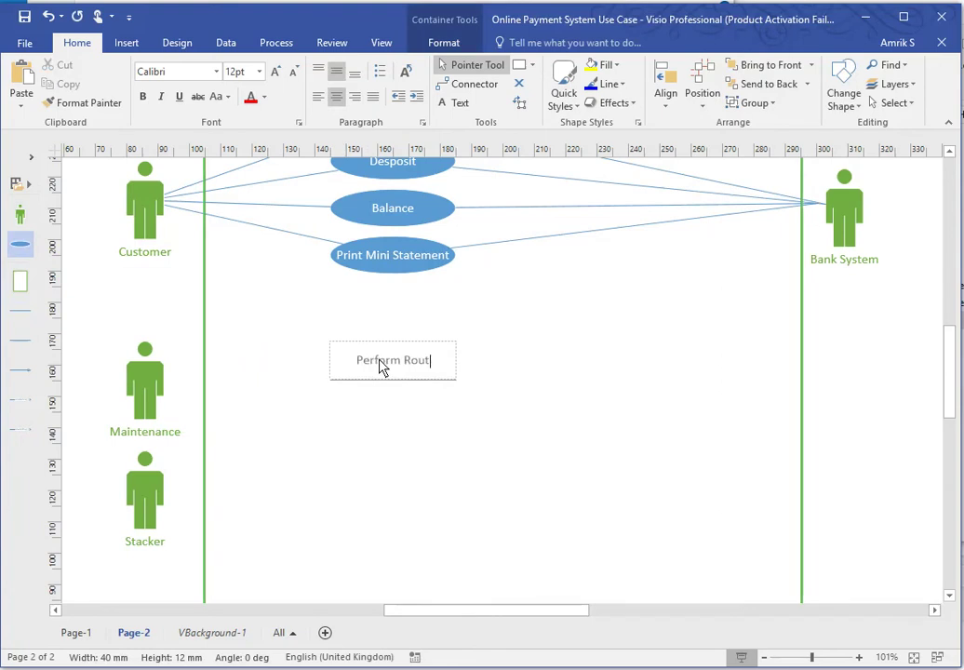
pyautogui.write('ine check')
pyautogui.click(533, 382)
pyautogui.moveTo(11, 312); pyautogui.dragTo(163, 391)
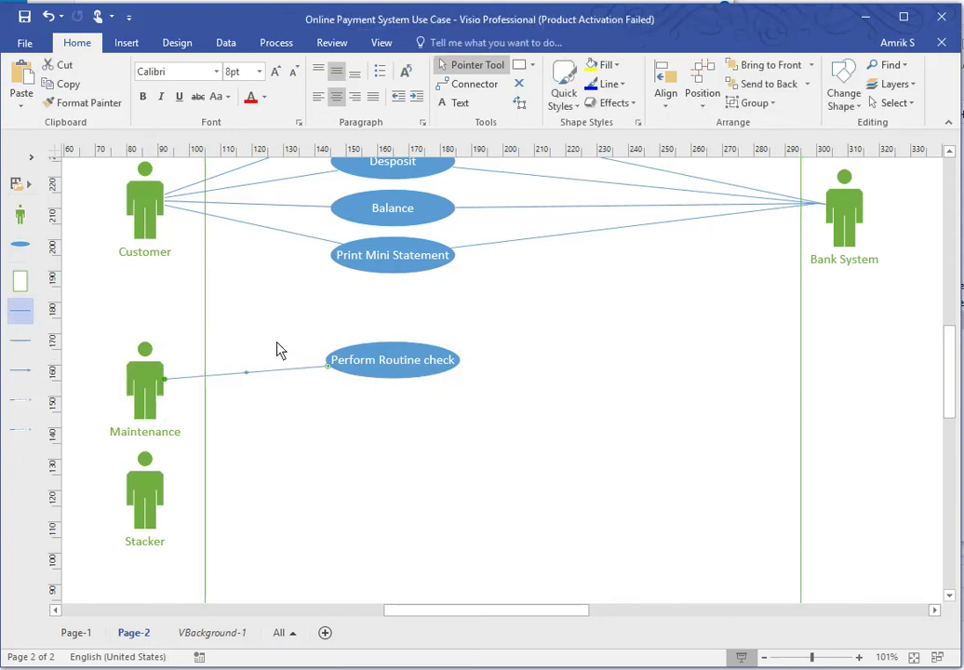
pyautogui.moveTo(330, 368); pyautogui.dragTo(328, 366)
# Add a 'Fill ATM with Cash' oval below Perform Routine check and link it to Stacker
pyautogui.moveTo(20, 244); pyautogui.dragTo(377, 488)
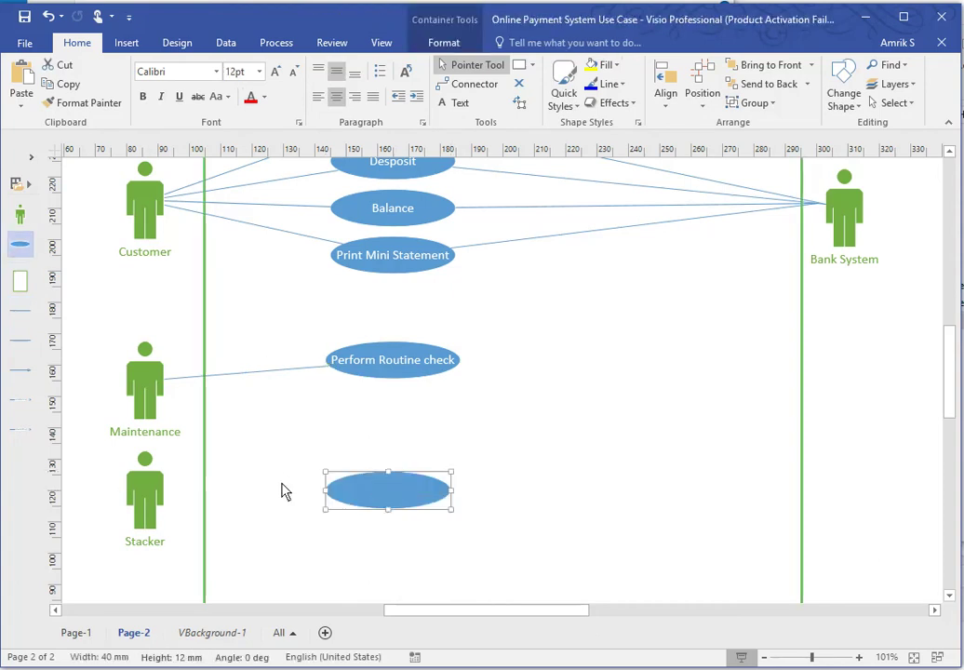
pyautogui.doubleClick(391, 498)
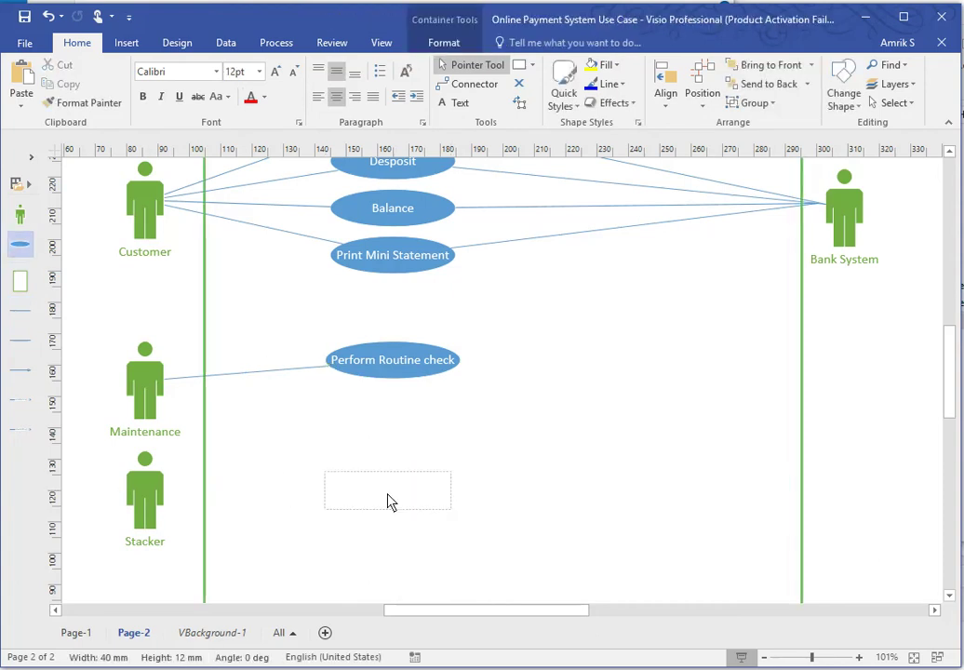
pyautogui.write('E')
pyautogui.write('ill')
pyautogui.write(' AT')
pyautogui.write('M')
pyautogui.write(' with Ca')
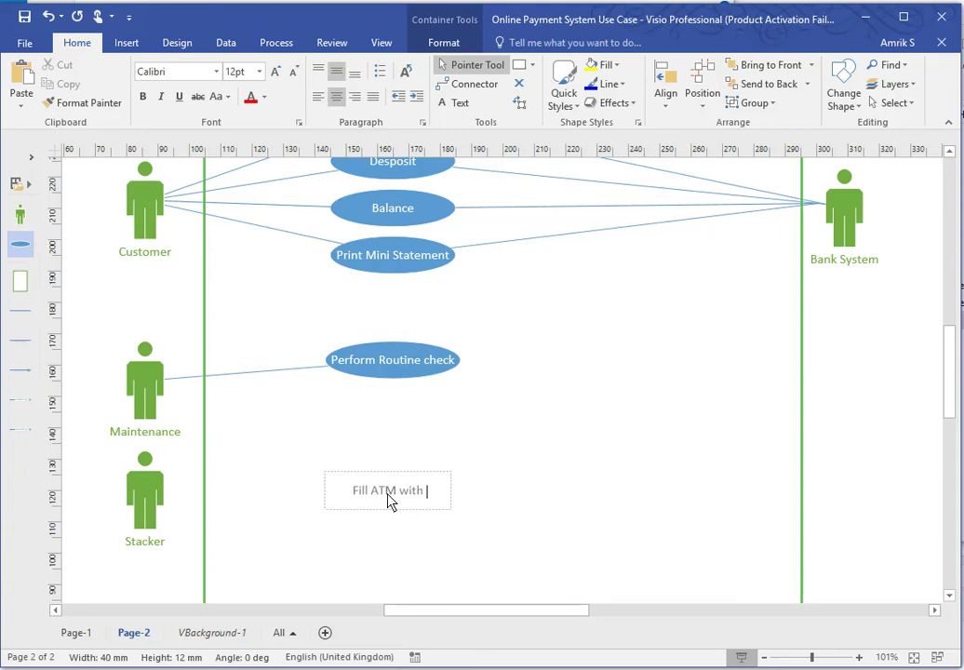
pyautogui.write('sh')
pyautogui.moveTo(27, 314); pyautogui.dragTo(165, 510)
pyautogui.click(664, 431)
pyautogui.click(765, 658)
pyautogui.click(765, 658)
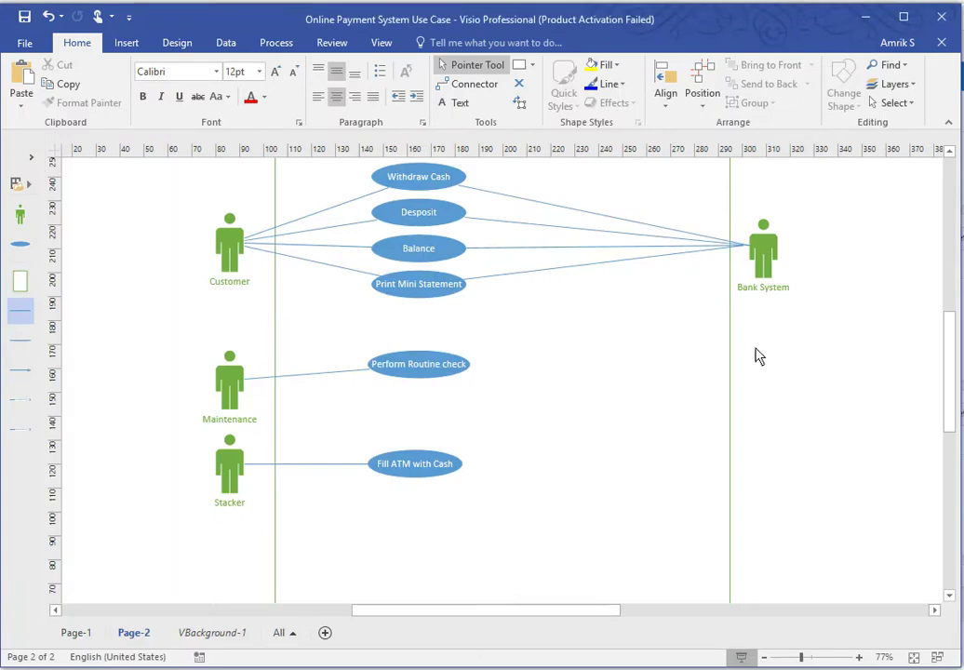
# Zoom out until all four actors and the six linked use-case ovals fit on screen
pyautogui.scroll(2, 950, 364)
pyautogui.scroll(1, 941, 355)
pyautogui.scroll(-2, 941, 356)
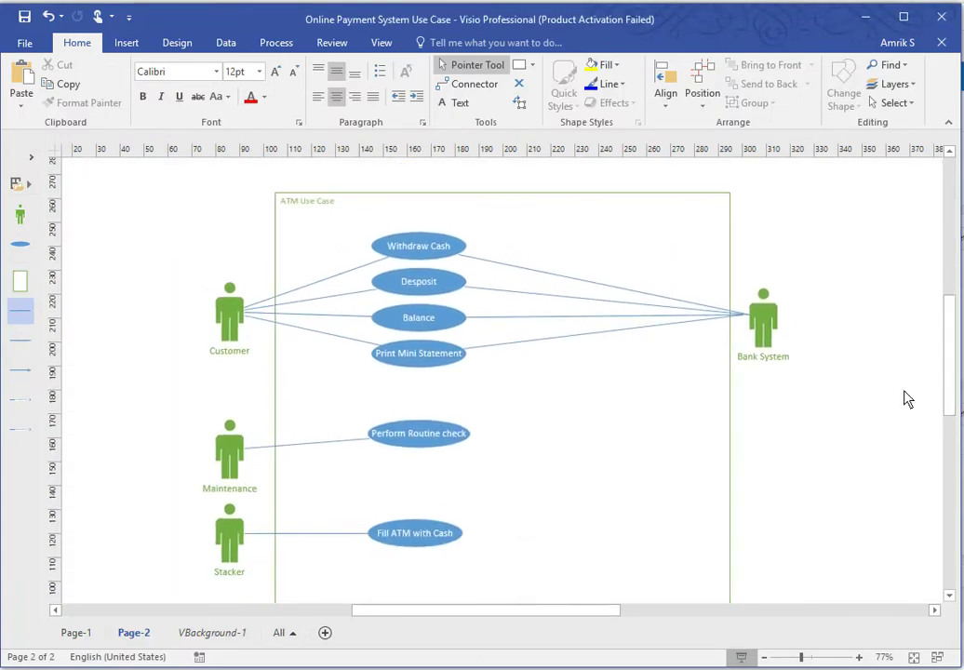
pyautogui.click(764, 657)
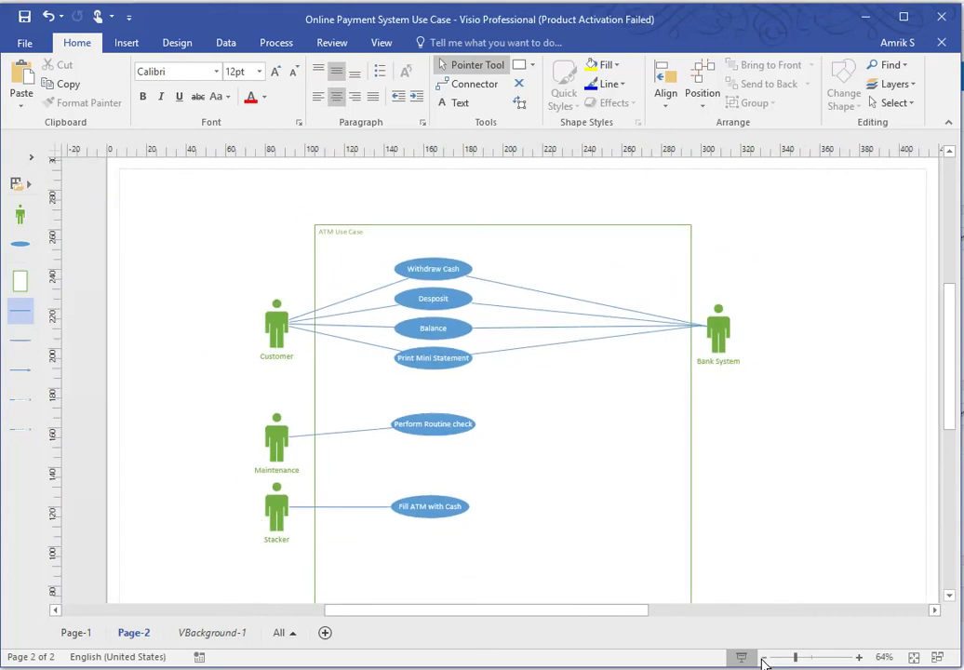
pyautogui.moveTo(949, 400)
pyautogui.mouseDown()
pyautogui.moveTo(954, 448)
pyautogui.moveTo(943, 420)
pyautogui.mouseUp()
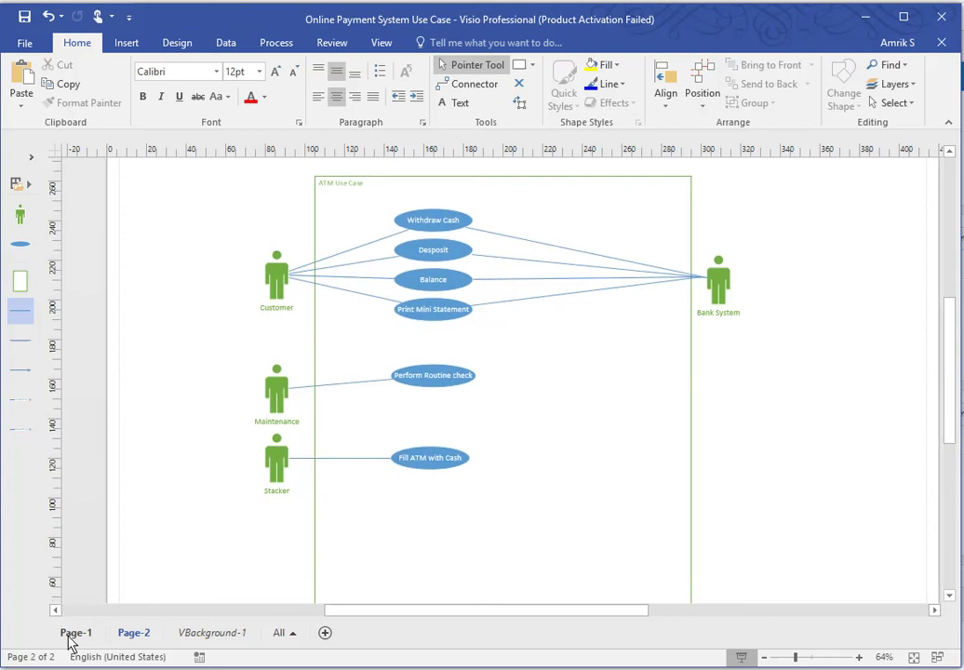
pyautogui.click(70, 637)
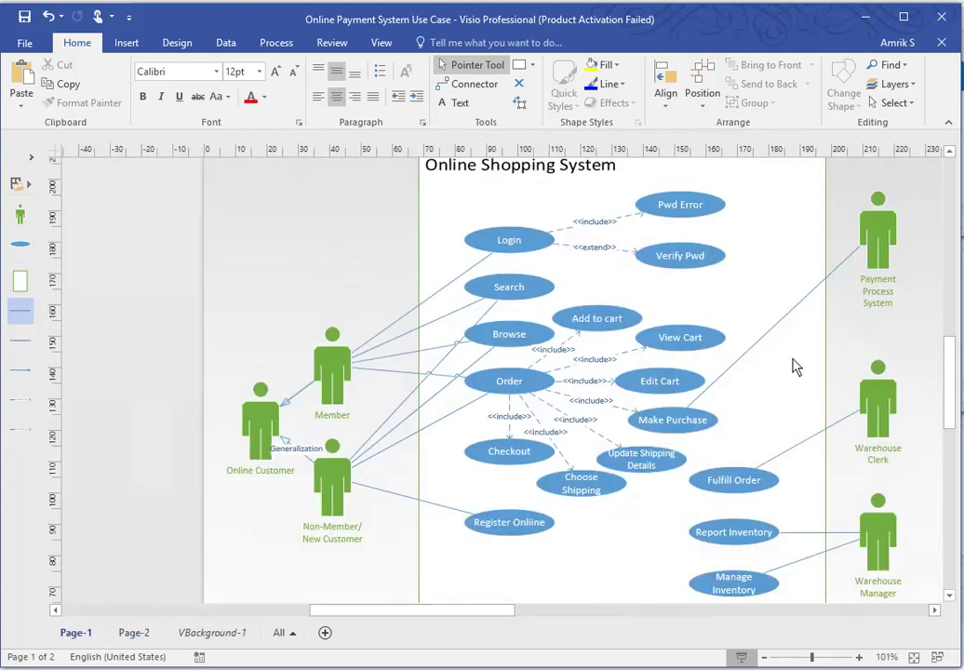
pyautogui.moveTo(953, 381)
pyautogui.mouseDown()
pyautogui.moveTo(949, 368)
pyautogui.moveTo(948, 381)
pyautogui.mouseUp()
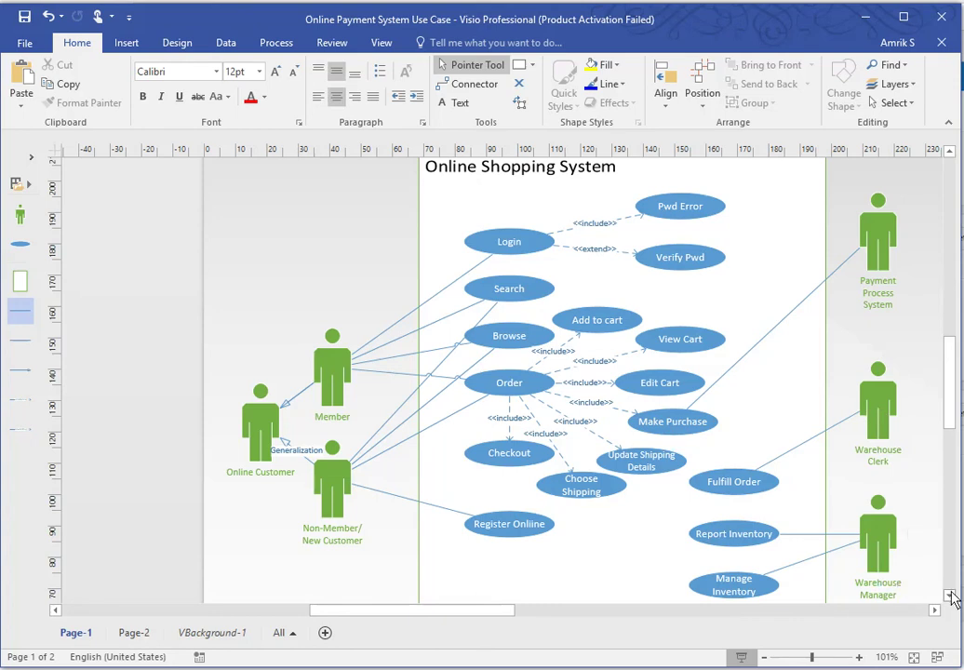
pyautogui.scroll(-3, 951, 598)
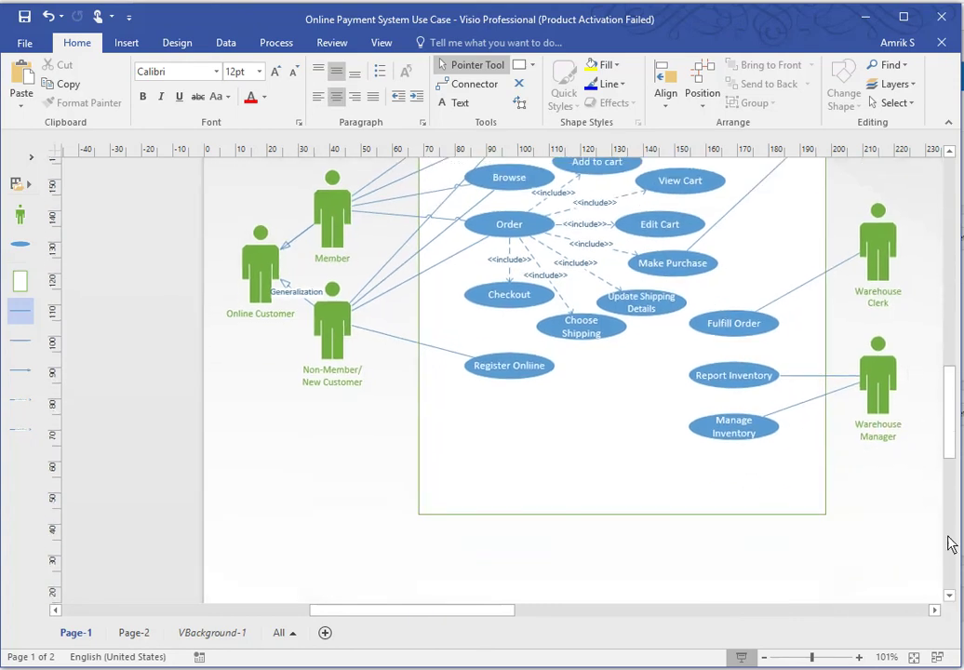
pyautogui.moveTo(950, 430); pyautogui.dragTo(958, 406)
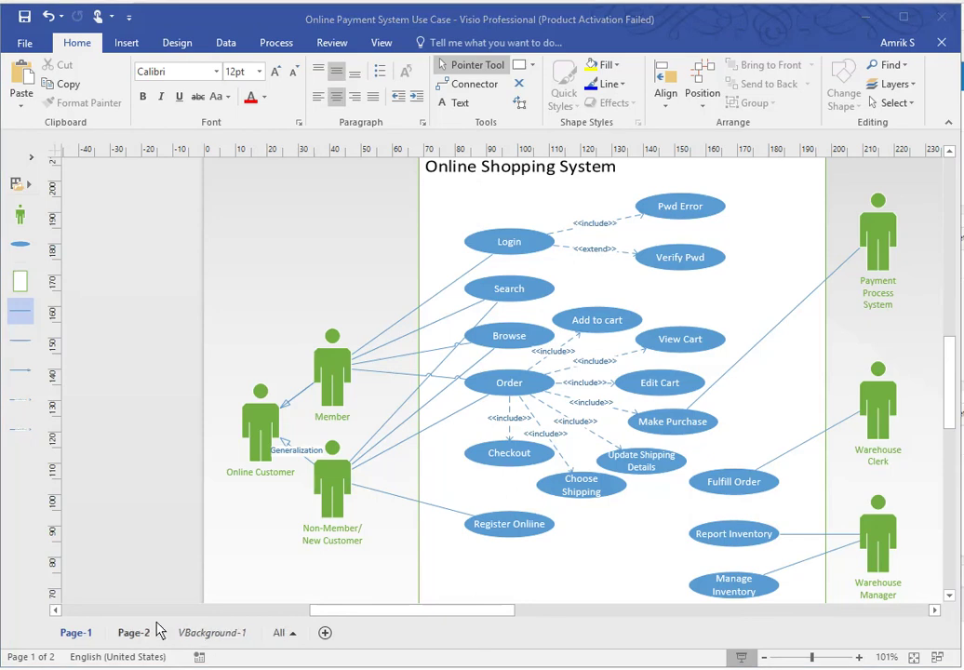
pyautogui.click(136, 633)
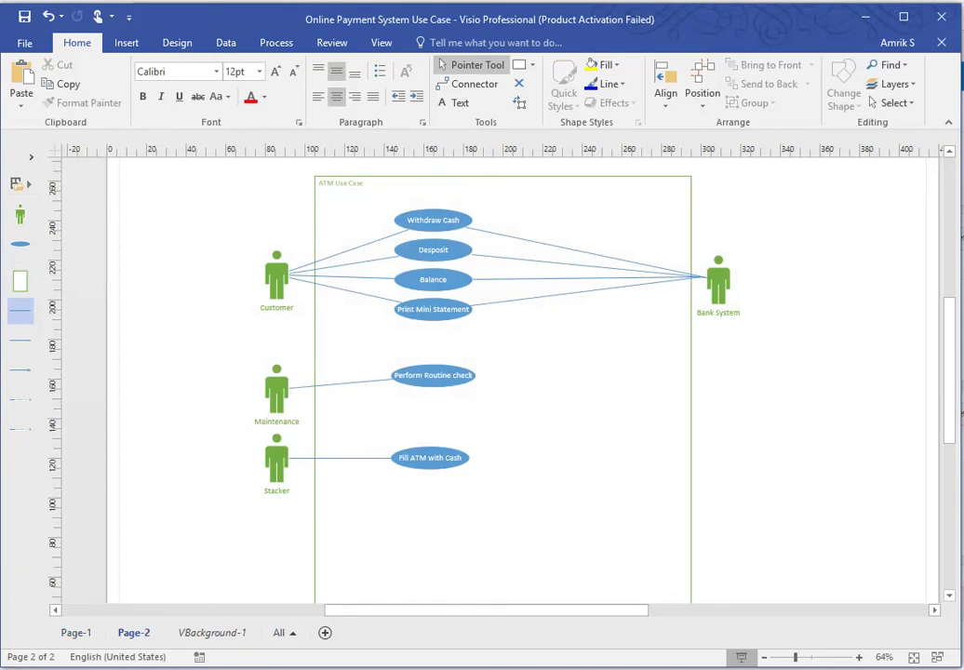